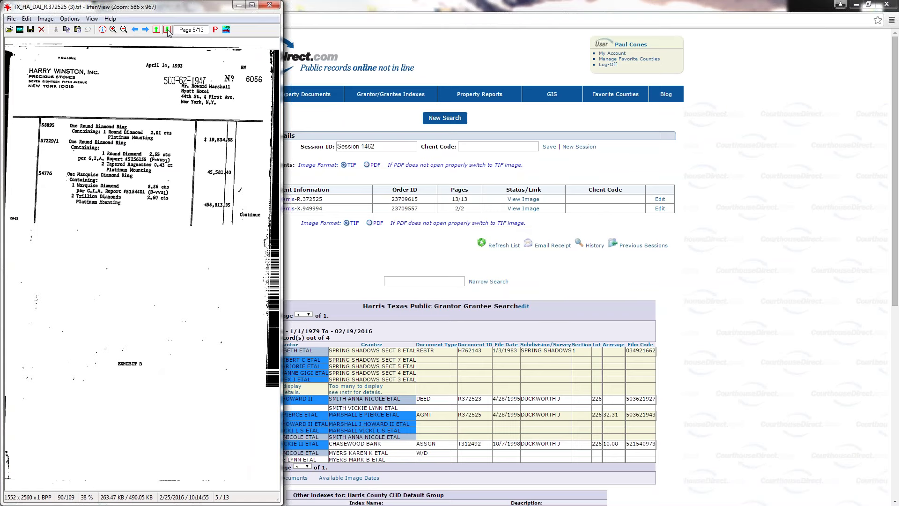
Step: Read the jewelry invoice exhibit on pages 6 and 7 of the purchased agreement and close the document
click(167, 29)
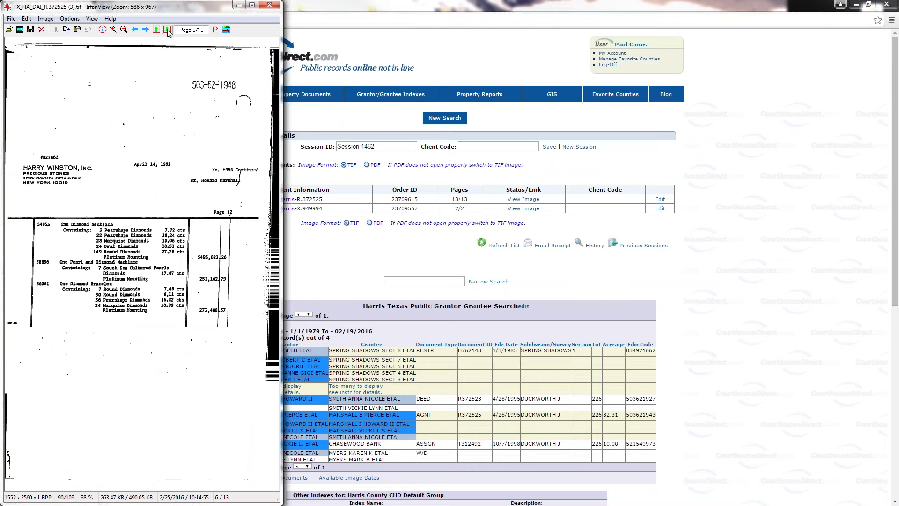
click(167, 29)
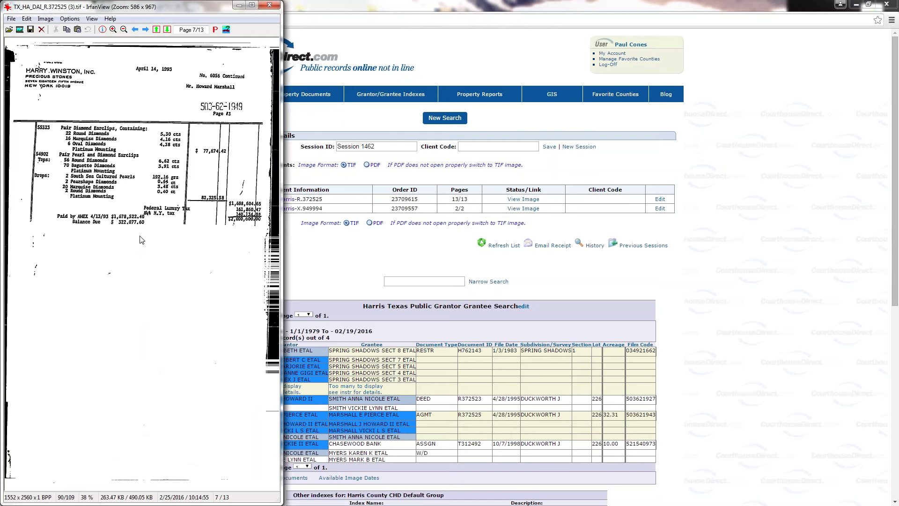
click(270, 6)
Step: Return to the Harris County grantor/grantee search form and review its available search fields
click(11, 20)
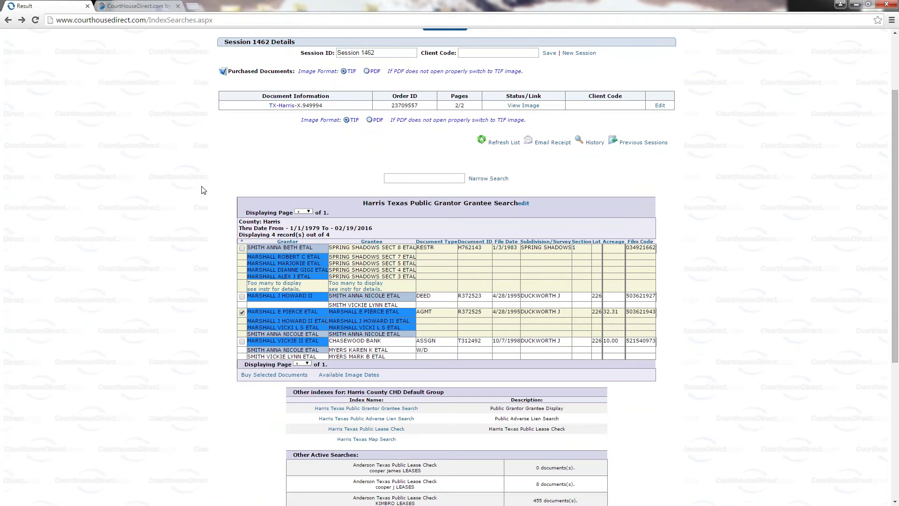
click(8, 20)
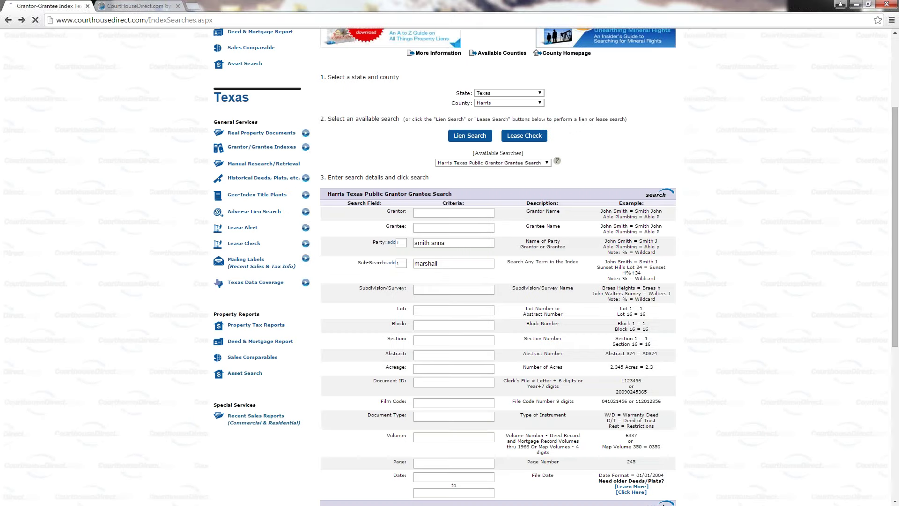
scroll(735, 311, down, 1)
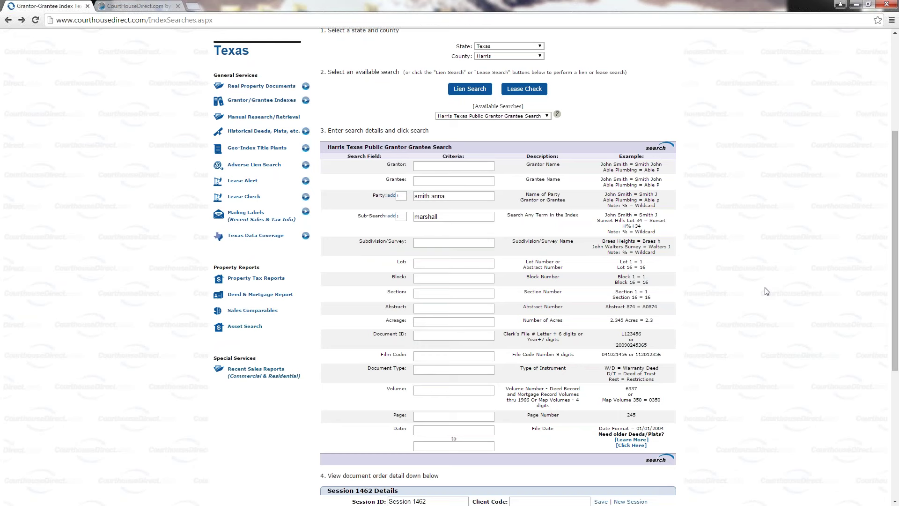
scroll(749, 302, up, 4)
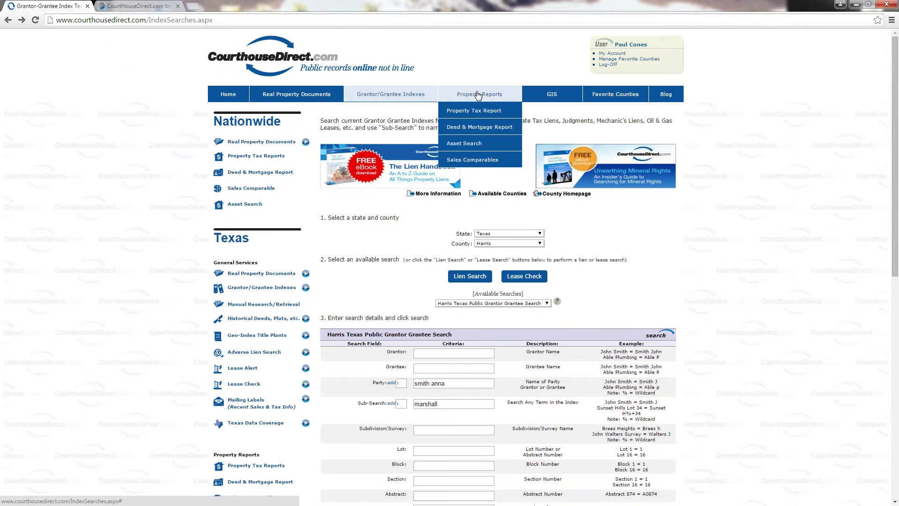
Step: Search the property tax reports for an owner's last name in California
mouse_move(472, 100)
click(473, 112)
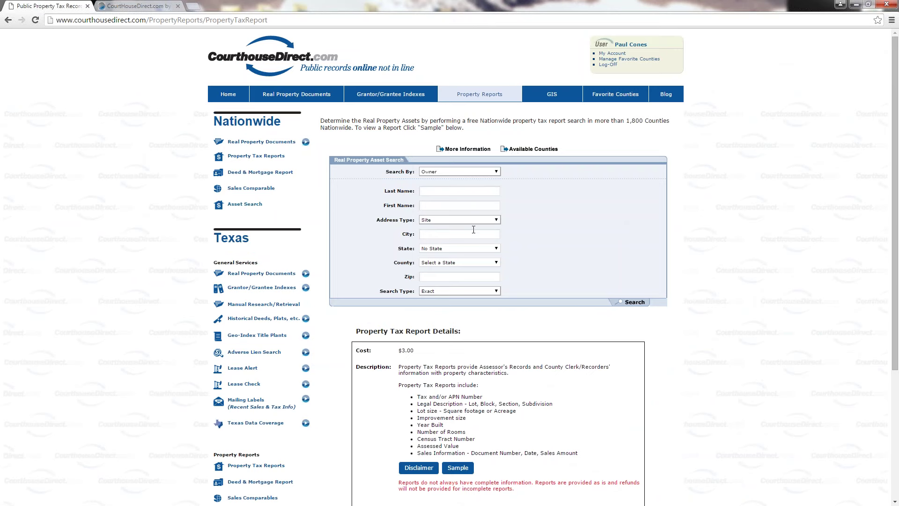
click(464, 250)
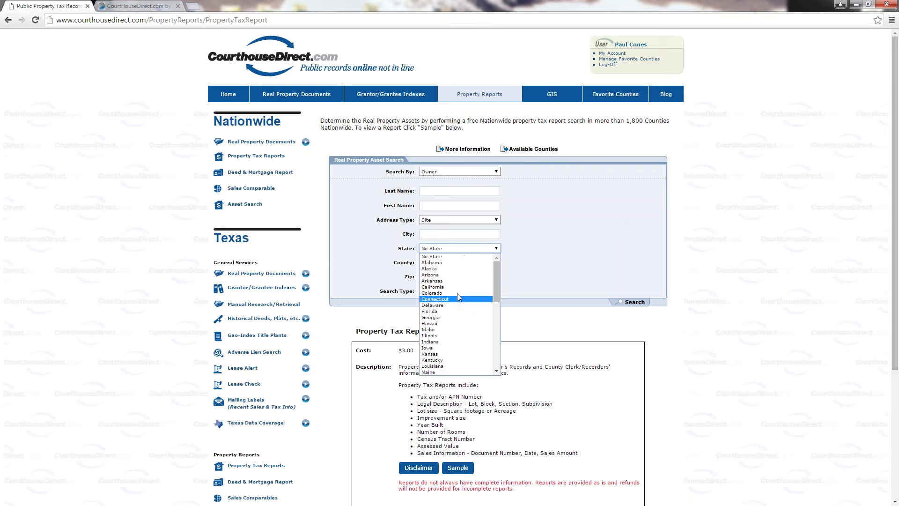
click(442, 286)
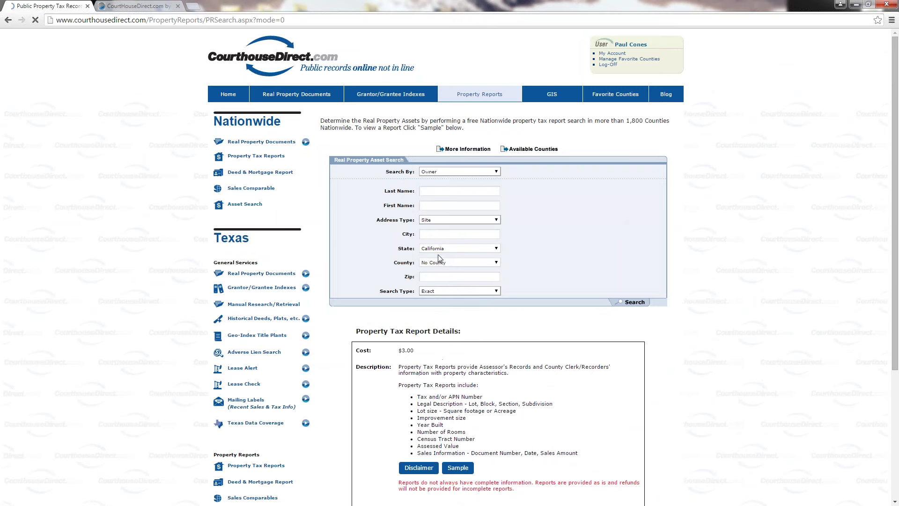
click(439, 192)
text(cones)
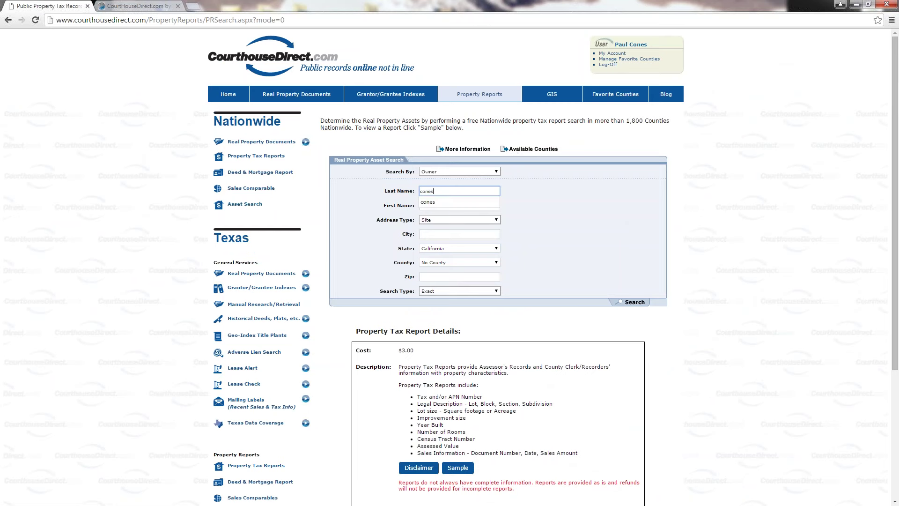
click(525, 209)
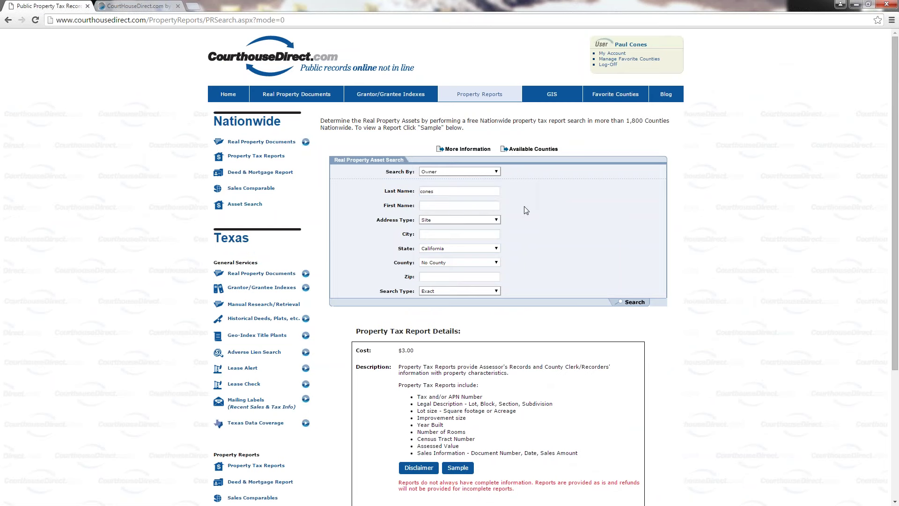
click(640, 302)
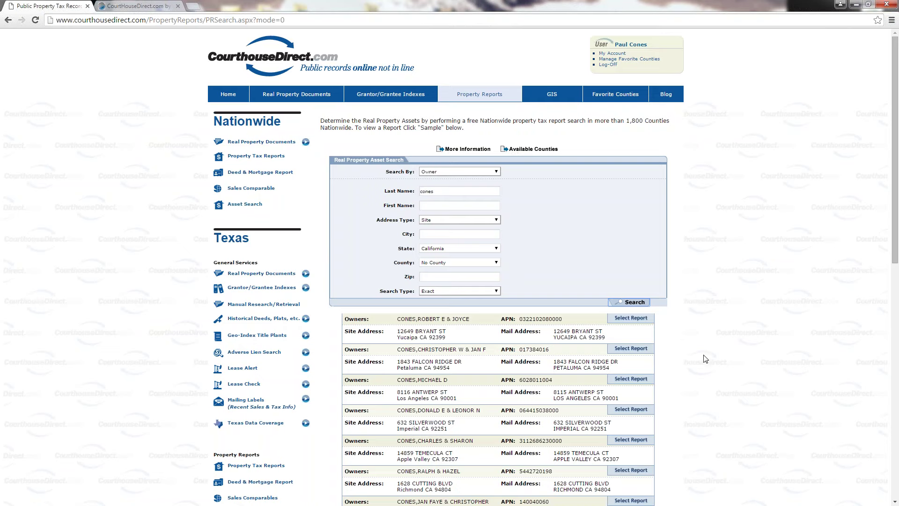
Step: Buy the property profile report for the fourth listed owner, whose property is in Imperial, California
scroll(704, 359, down, 3)
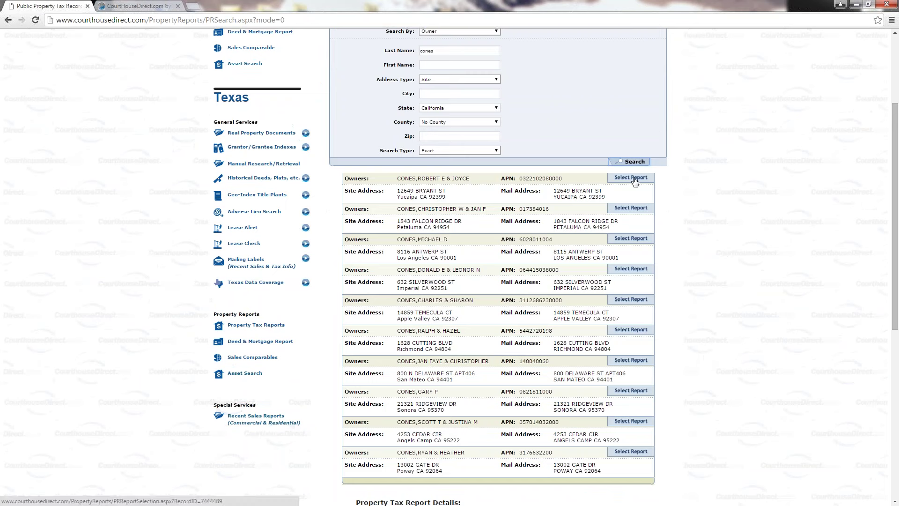
click(622, 269)
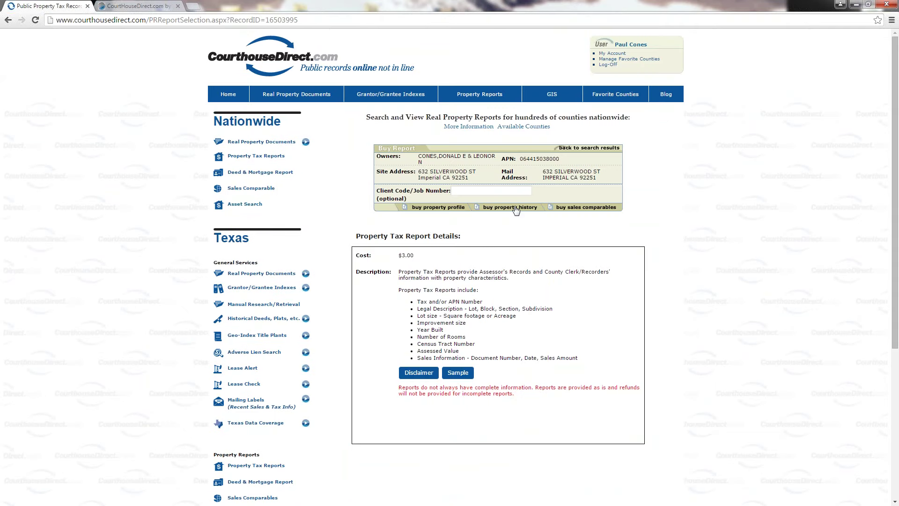
click(433, 209)
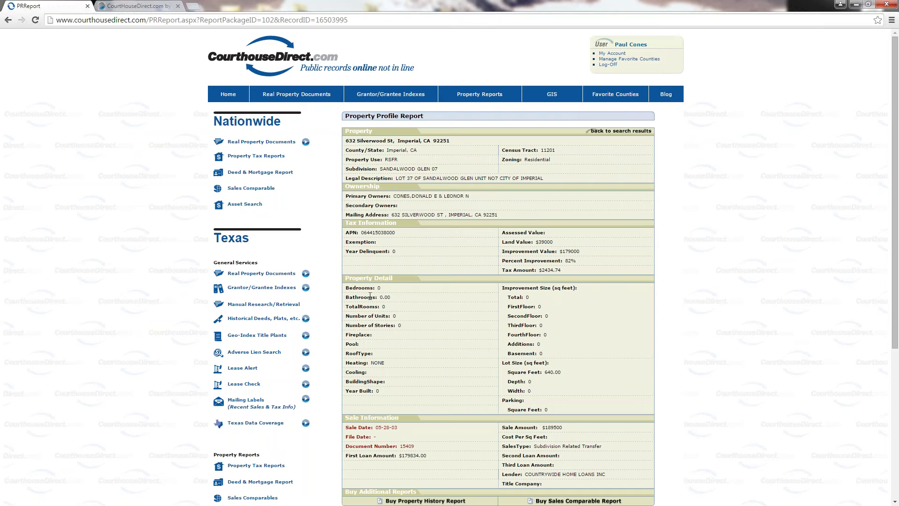
Step: Examine the property profile's sale information and highlight the document number
scroll(432, 275, down, 3)
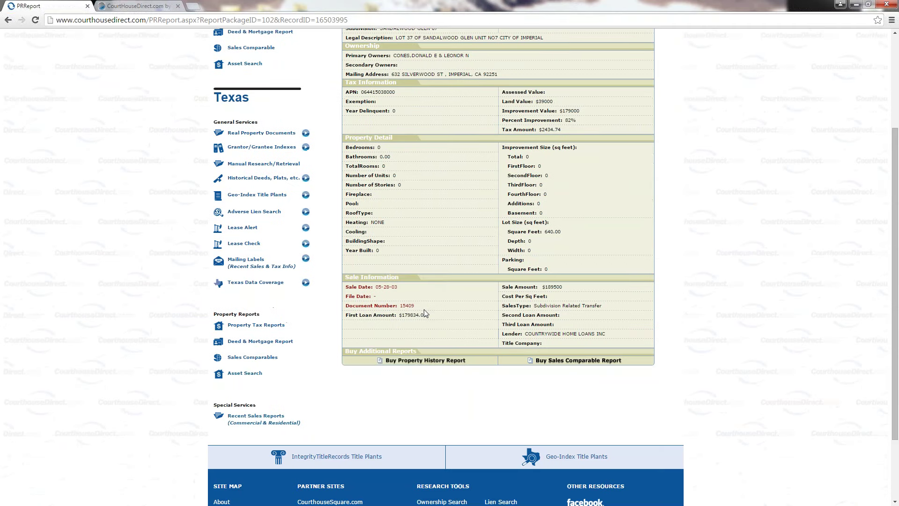
drag(415, 306, 400, 309)
scroll(422, 315, up, 3)
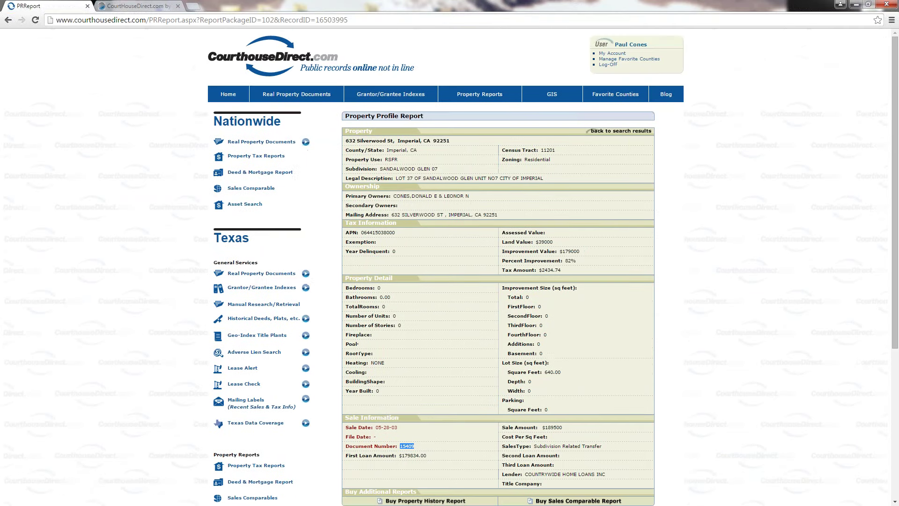
Step: Return to the CourthouseDirect home page and open the GIS map of Texas
click(225, 96)
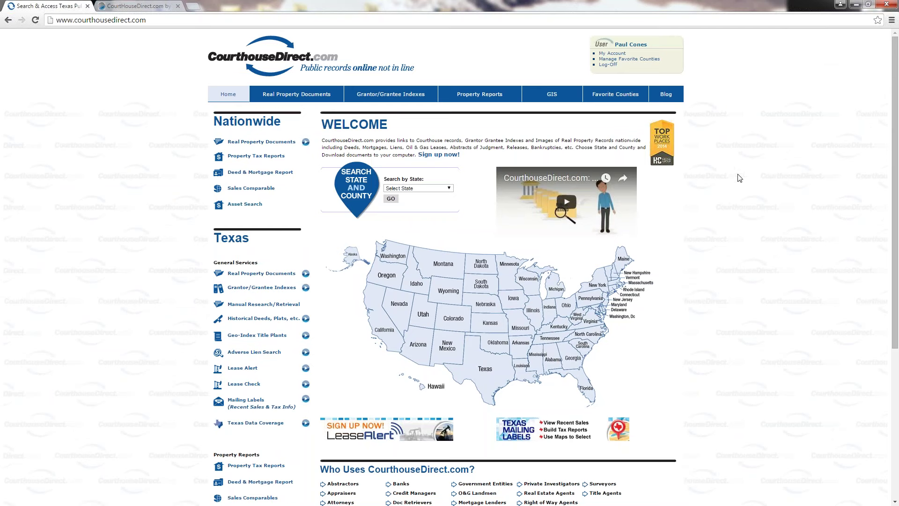
click(554, 96)
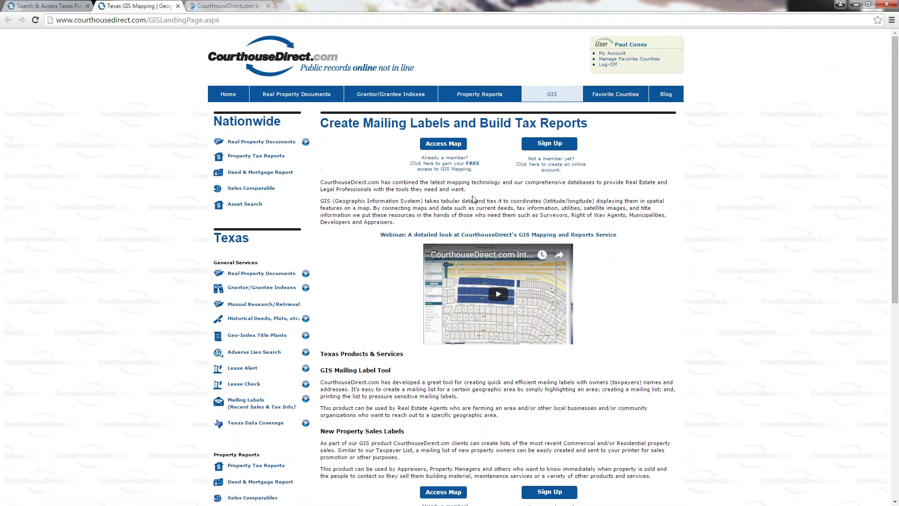
click(622, 375)
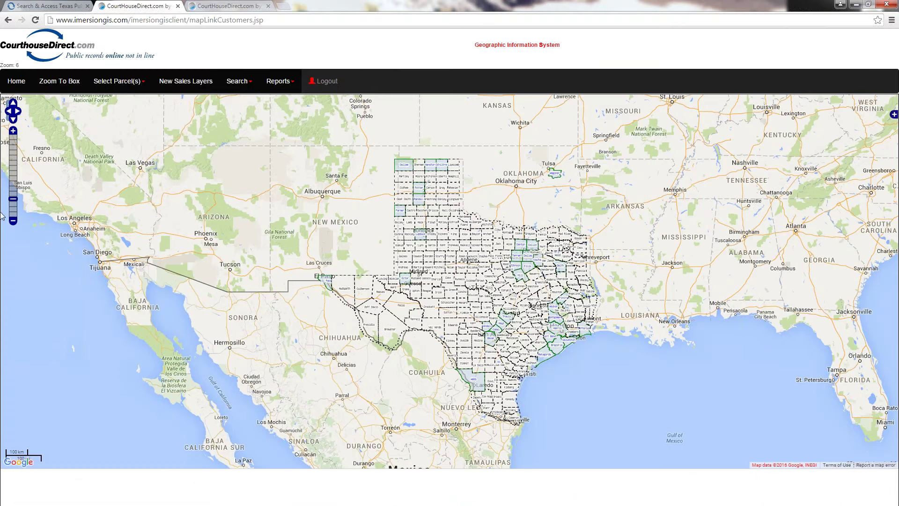
Step: Select multiple parcels along Kempwood Dr in Houston, between Blalock Rd and Bingle Rd
click(55, 83)
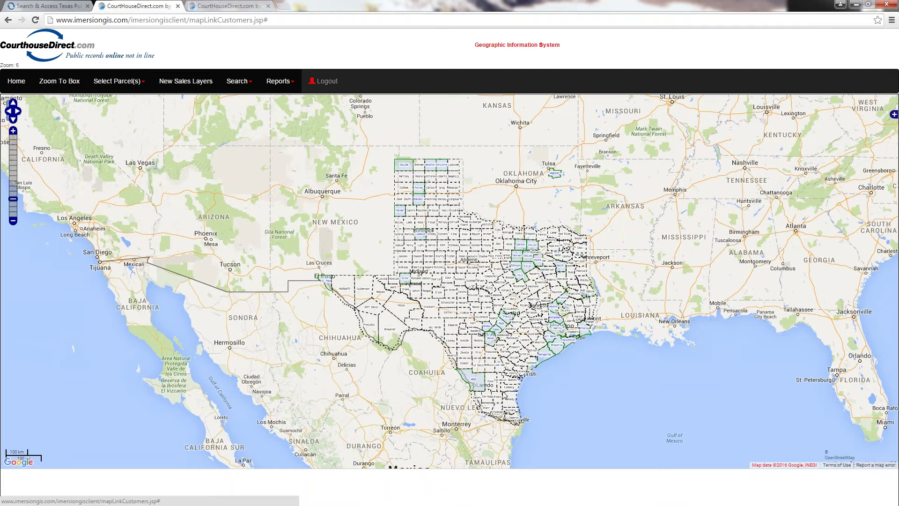
drag(552, 326, 563, 339)
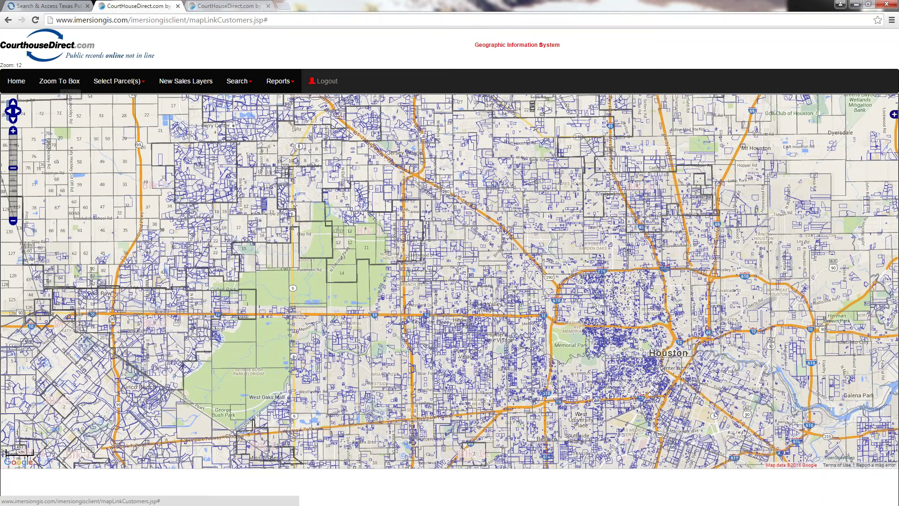
drag(413, 207, 525, 295)
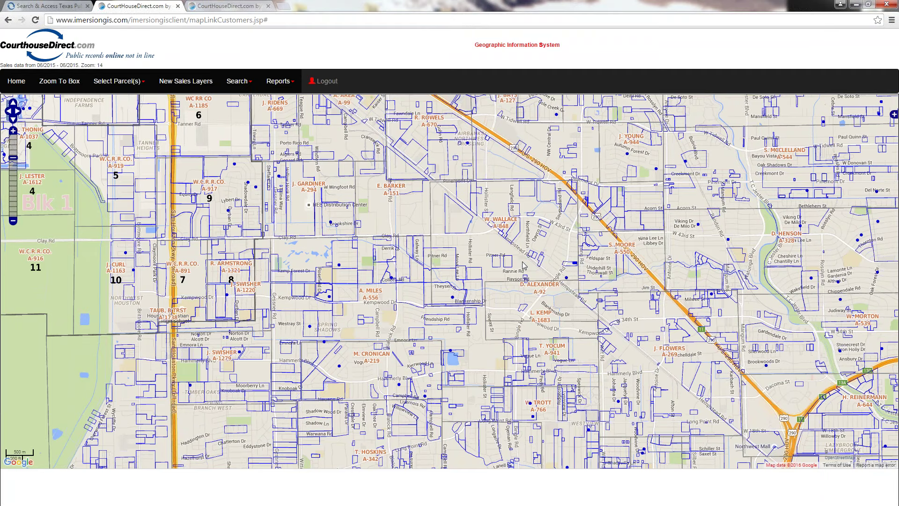
scroll(524, 265, up, 1)
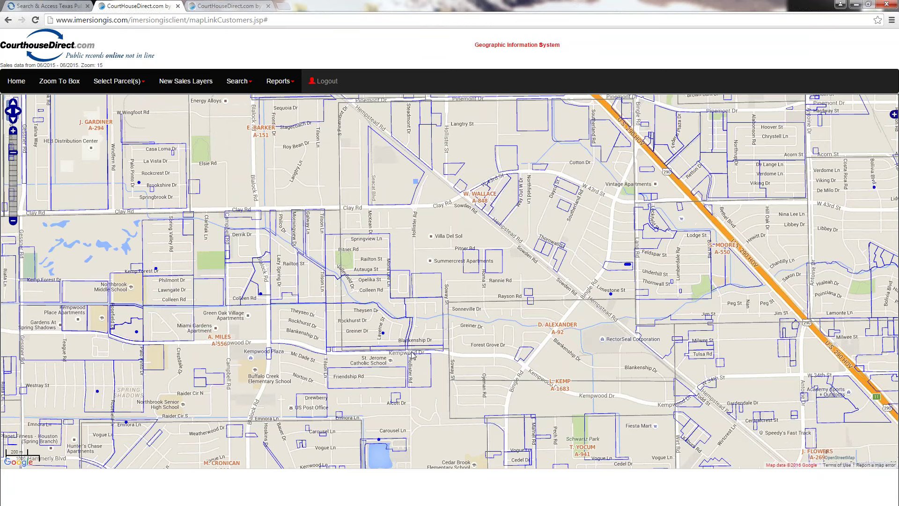
scroll(420, 352, up, 1)
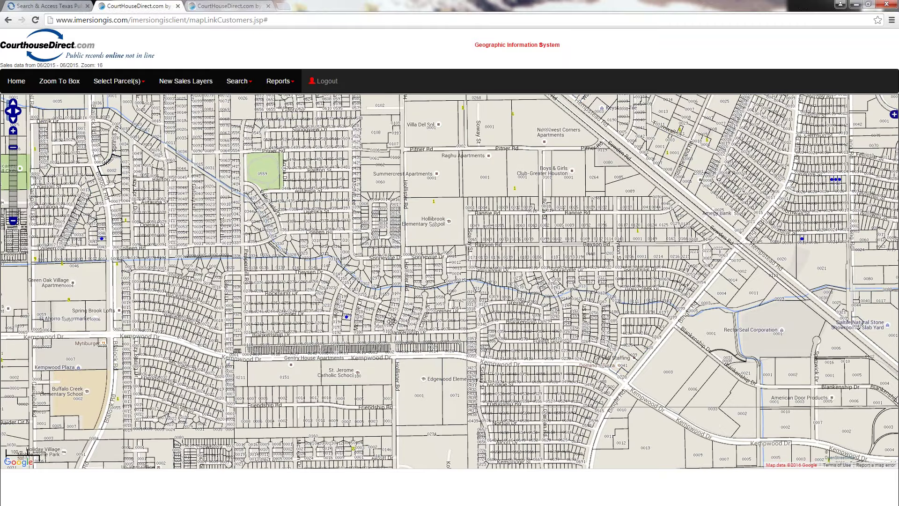
drag(473, 403, 495, 283)
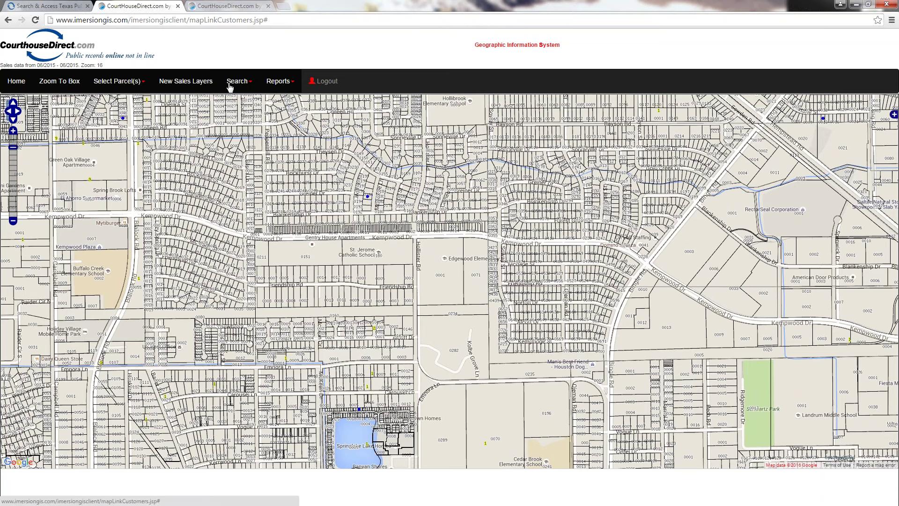
click(115, 82)
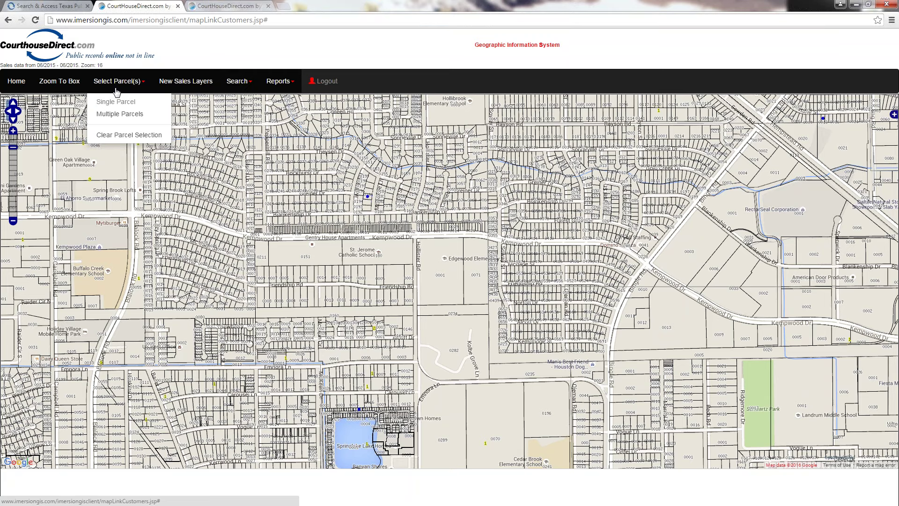
click(121, 119)
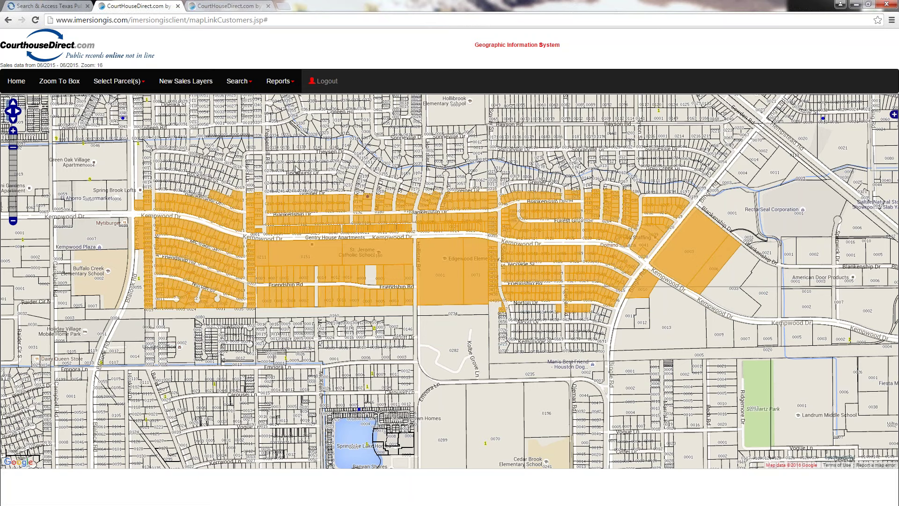
Step: Generate the Mailing Labels report for the selected parcels, leaving the client code and report name blank
click(280, 83)
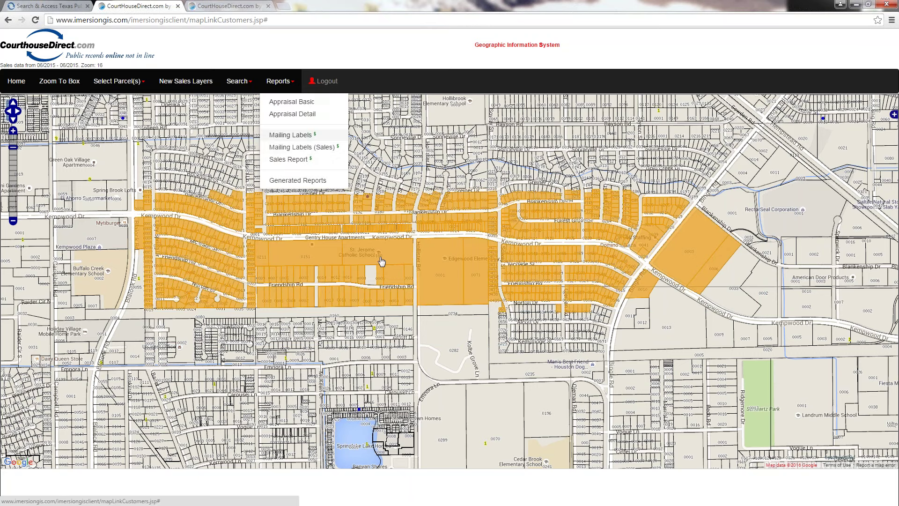
click(290, 135)
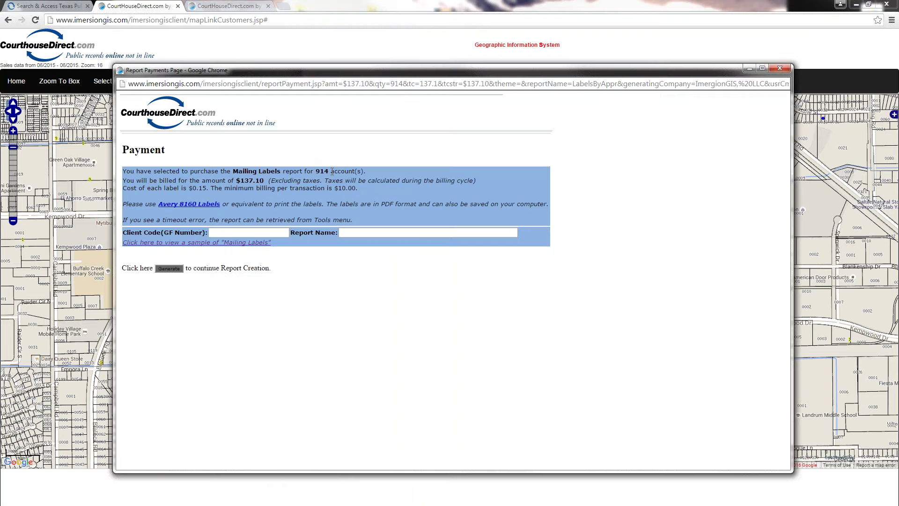
click(168, 269)
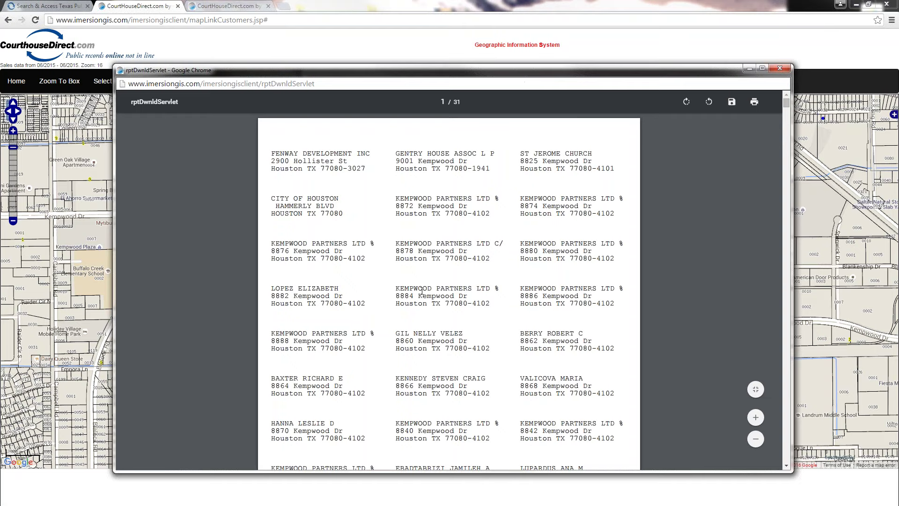
Step: Look through the first pages of the generated mailing labels and return the map to its initial Texas-wide view
scroll(421, 291, down, 20)
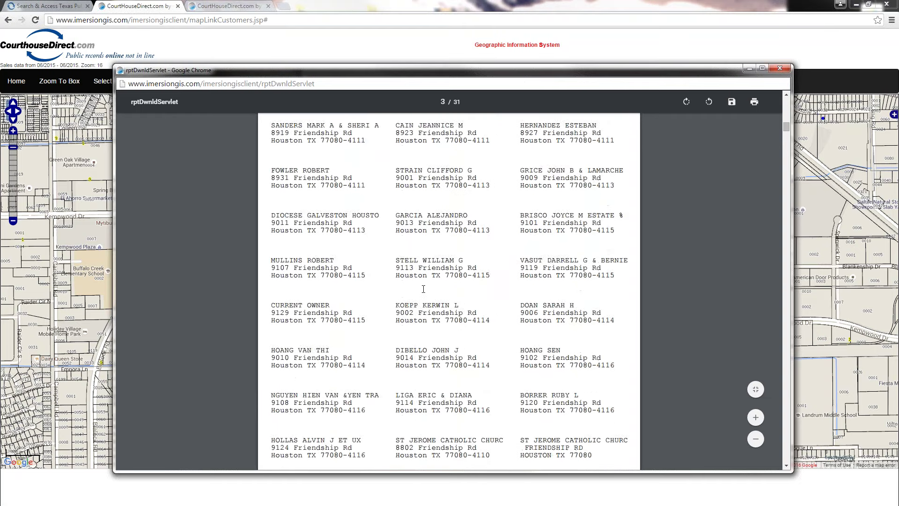
scroll(423, 290, down, 10)
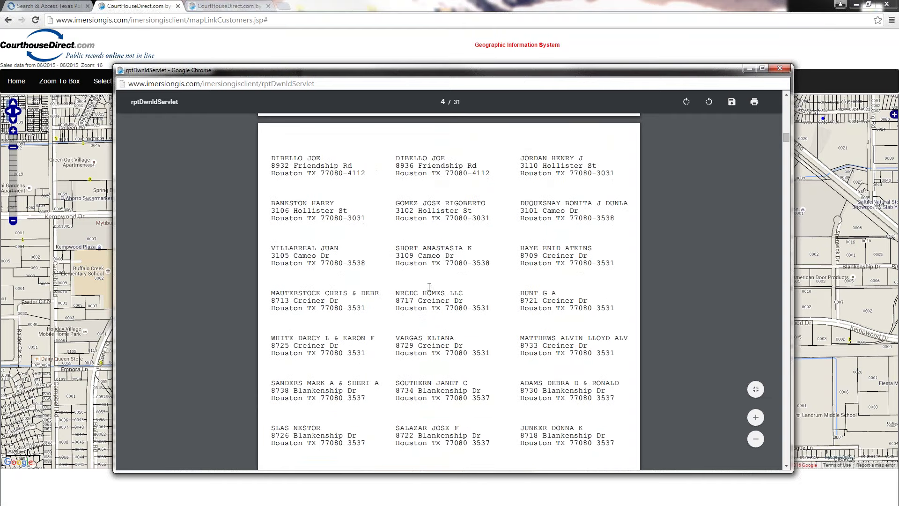
click(778, 68)
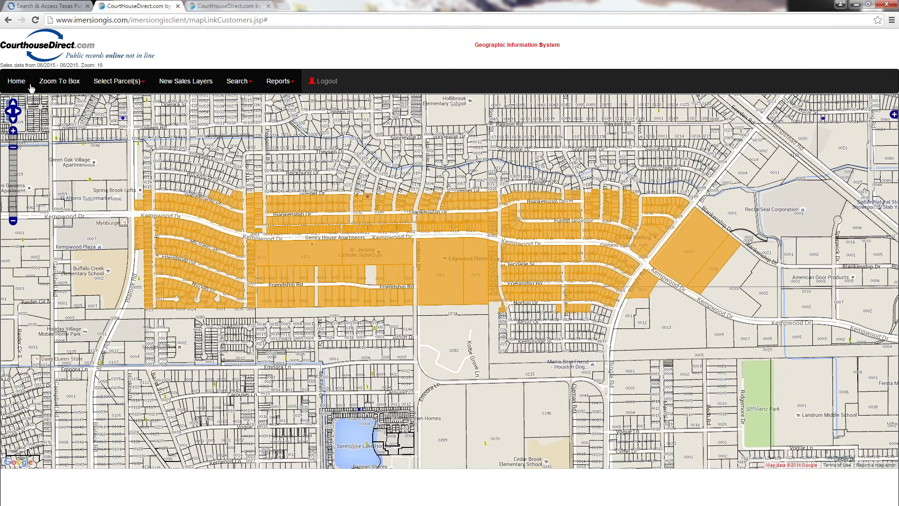
click(16, 81)
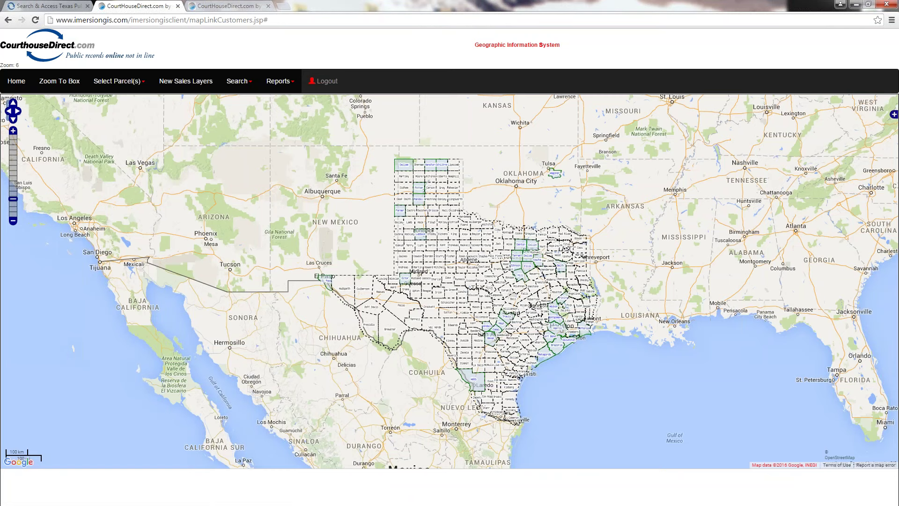
Step: Open the Texas Lease Check from the CourthouseDirect home page and set the county to Anderson
click(38, 6)
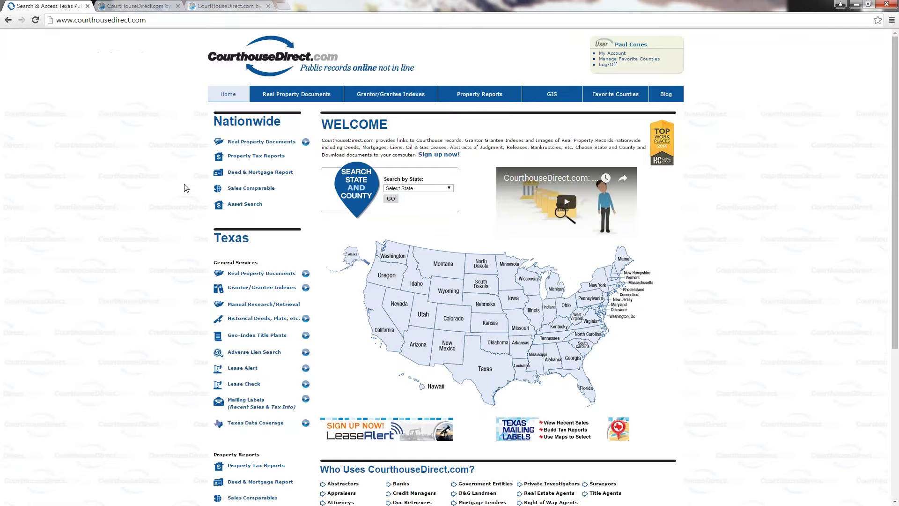
scroll(149, 208, down, 2)
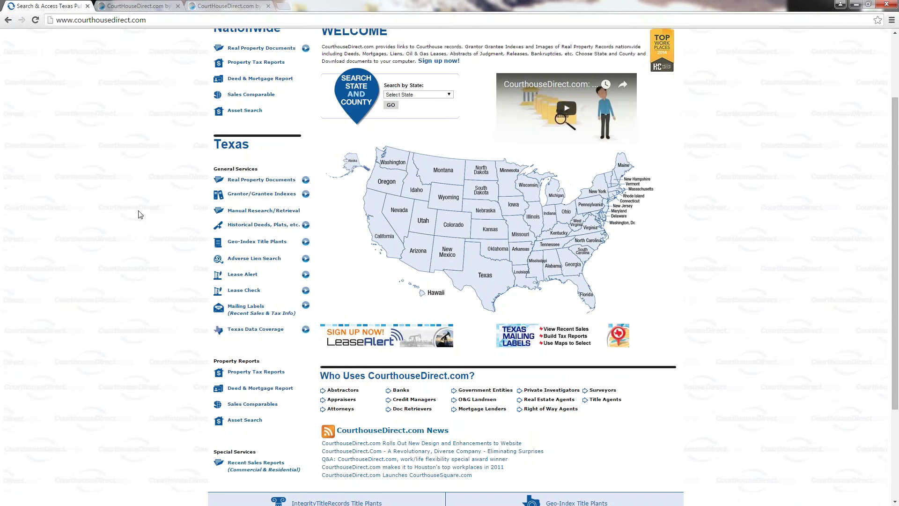
click(248, 295)
click(395, 201)
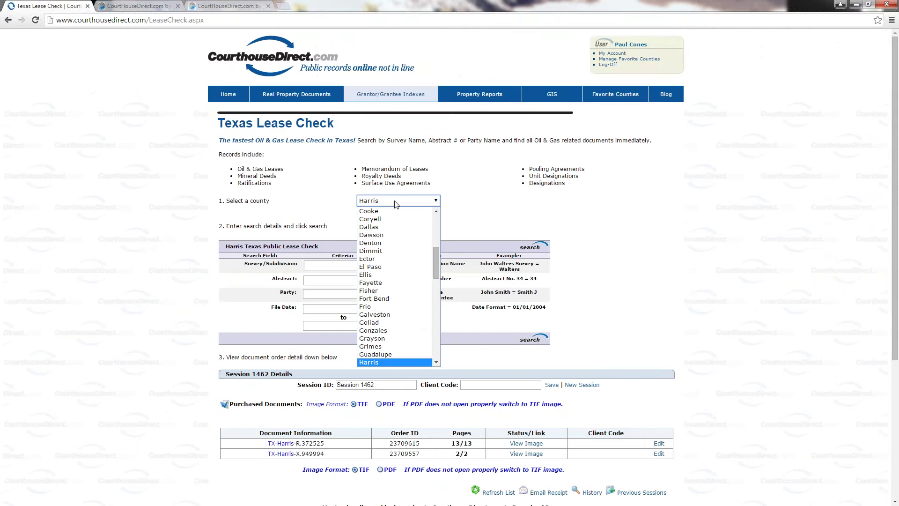
drag(436, 263, 436, 229)
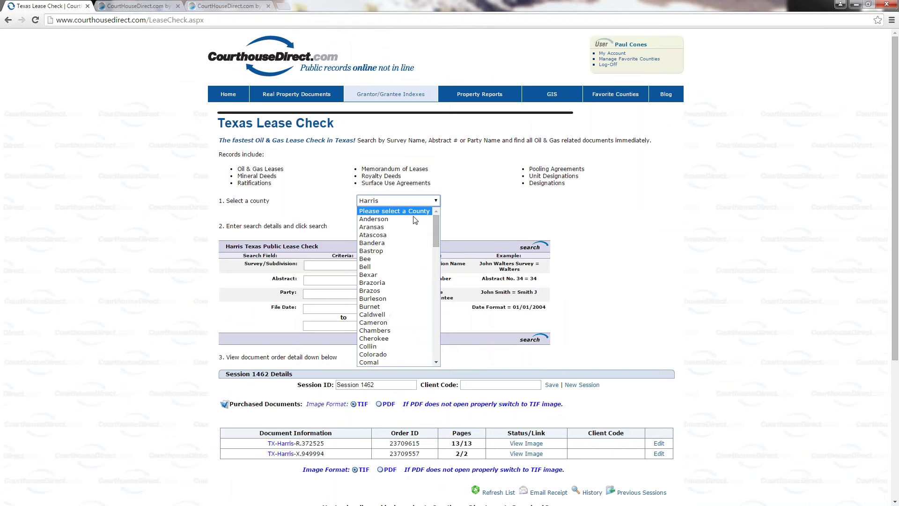
click(389, 220)
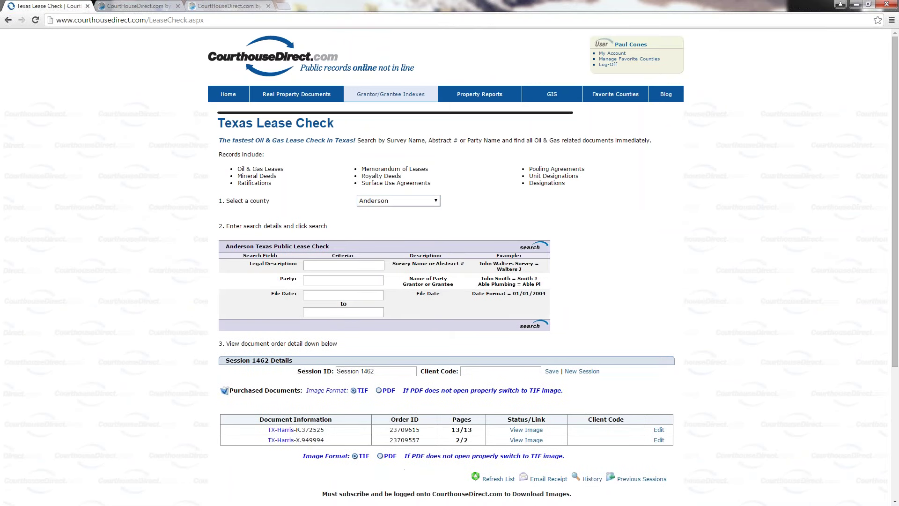
Step: Search the Anderson County lease records for the legal description "kimbro"
click(318, 265)
text(kimbro)
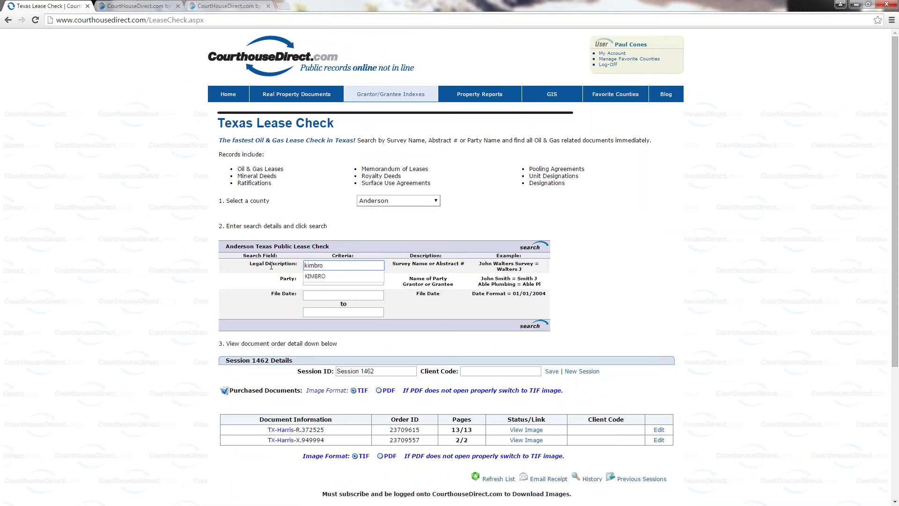
click(543, 245)
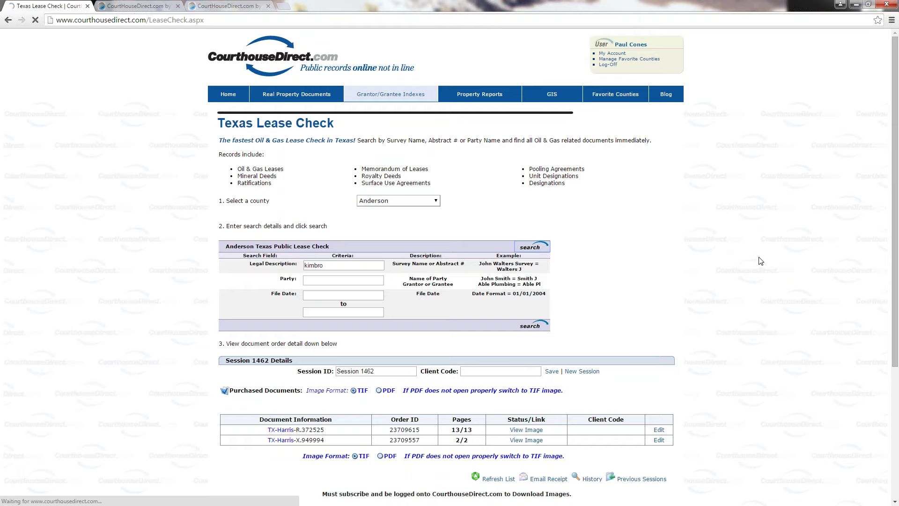
scroll(759, 261, down, 4)
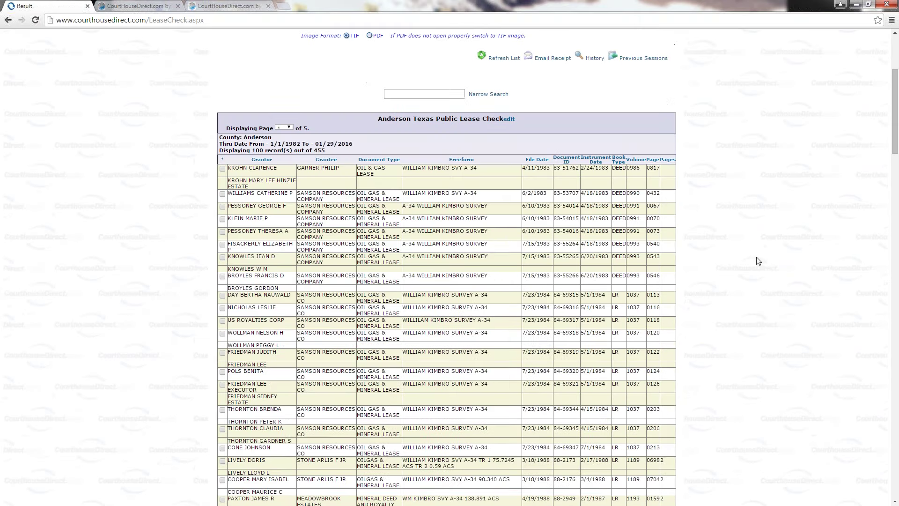
Step: Open page 5 of the lease check results and look through the listed oil and gas documents
drag(325, 150, 313, 152)
click(289, 127)
click(283, 160)
scroll(735, 300, down, 20)
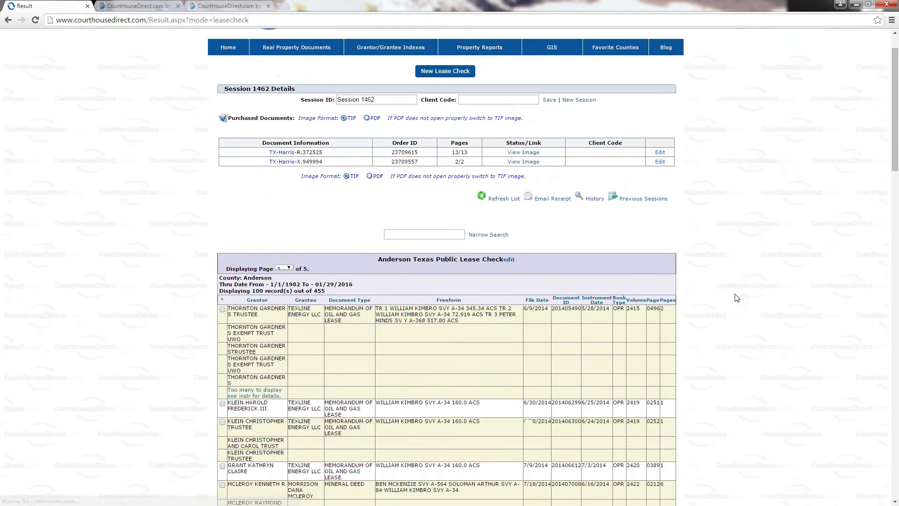
scroll(736, 300, down, 10)
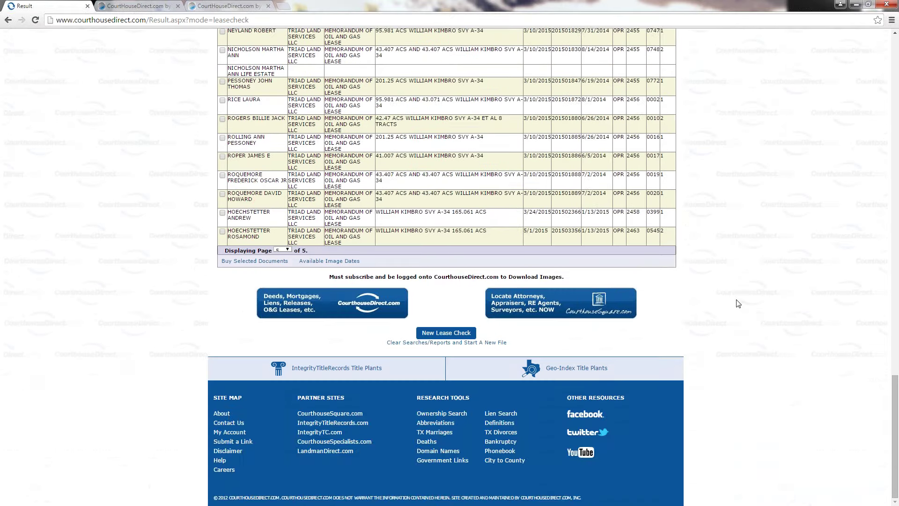
scroll(738, 303, up, 4)
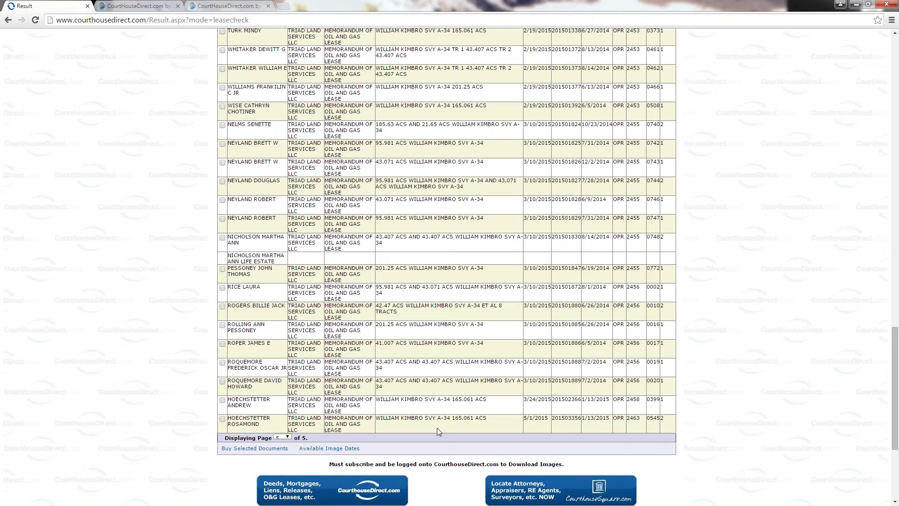
scroll(351, 417, up, 4)
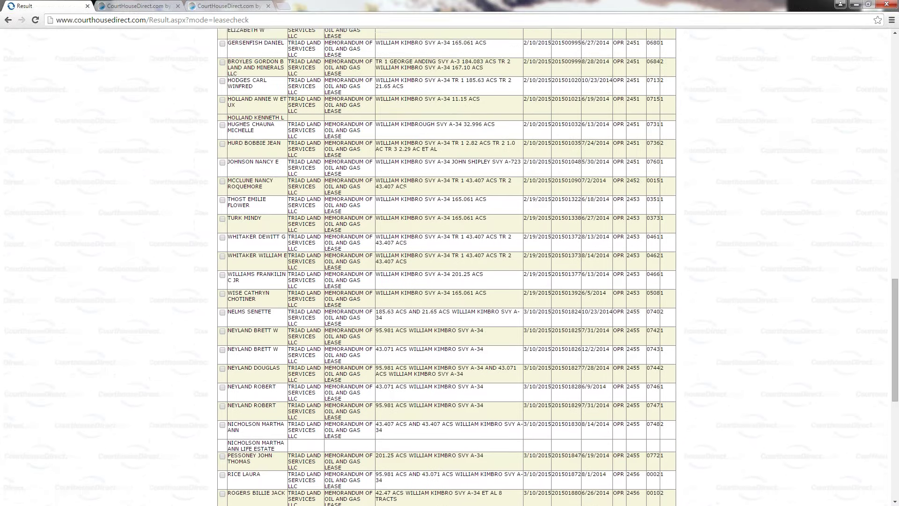
scroll(446, 267, up, 3)
scroll(446, 267, up, 9)
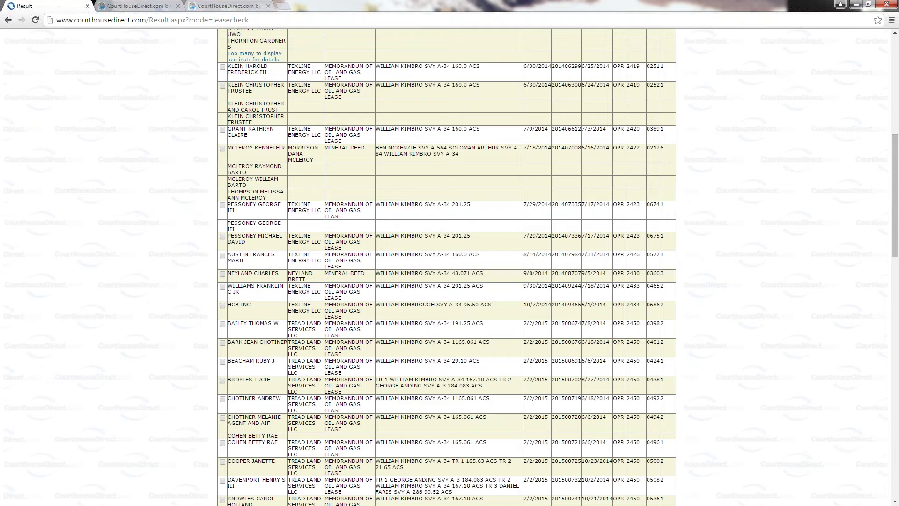
scroll(337, 165, up, 4)
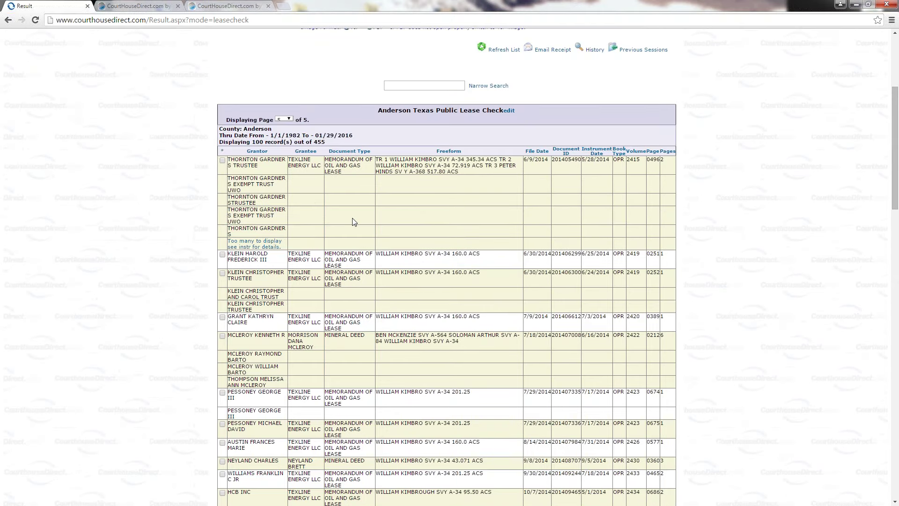
Step: Open page 4 of the results and copy the grantee's name from the first Bank of America NA Agent record
click(284, 119)
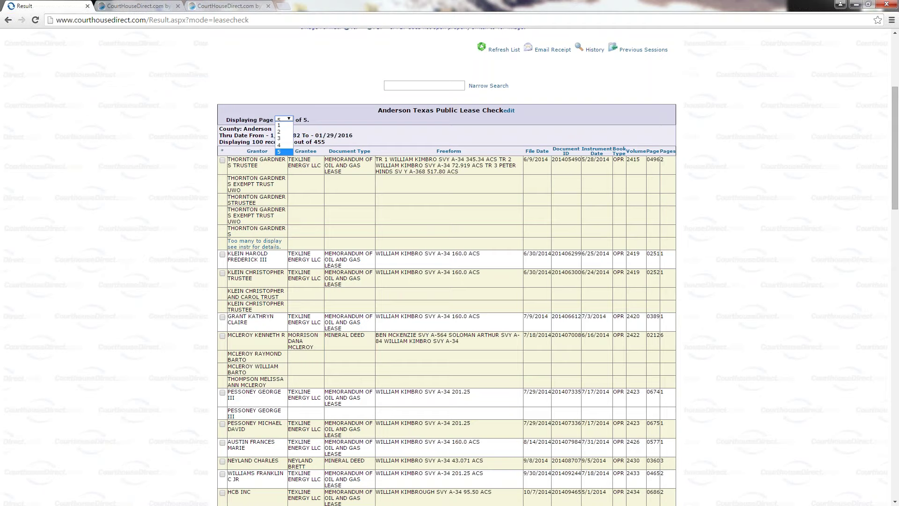
click(284, 146)
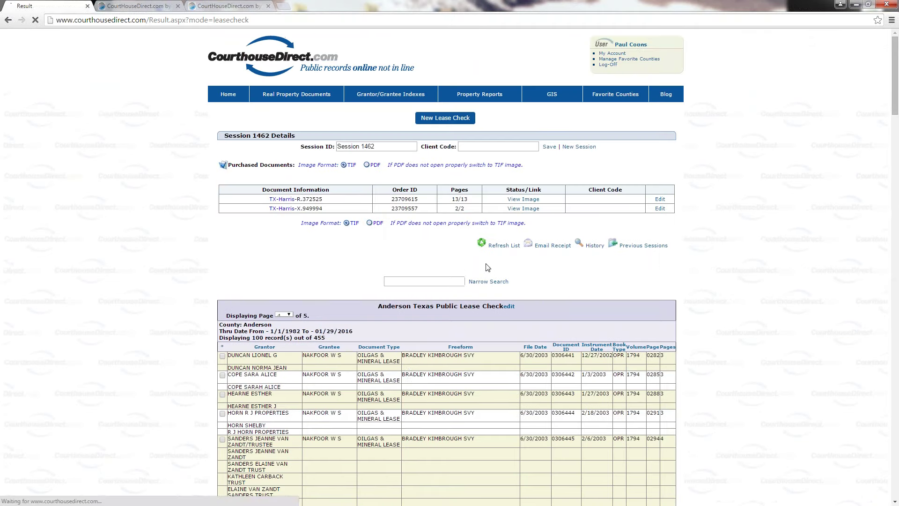
scroll(409, 372, down, 5)
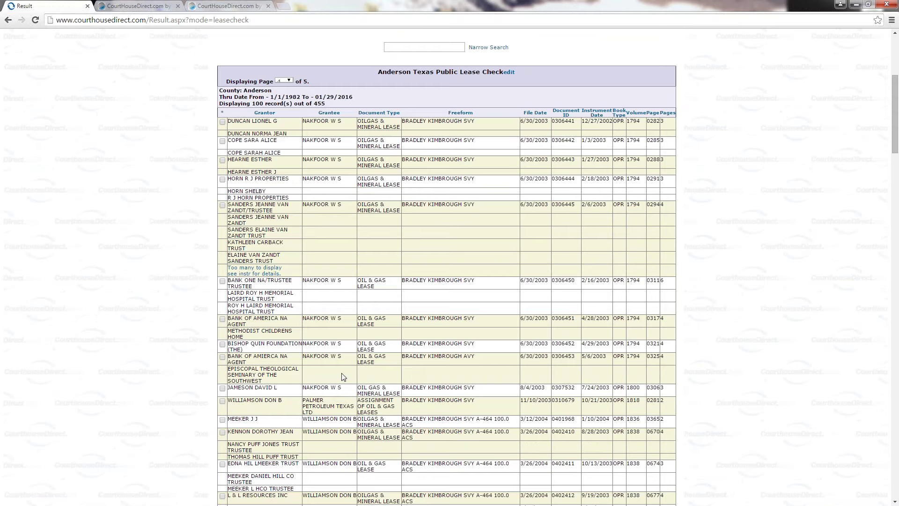
drag(342, 319, 302, 323)
right_click(309, 318)
click(323, 323)
scroll(323, 323, up, 5)
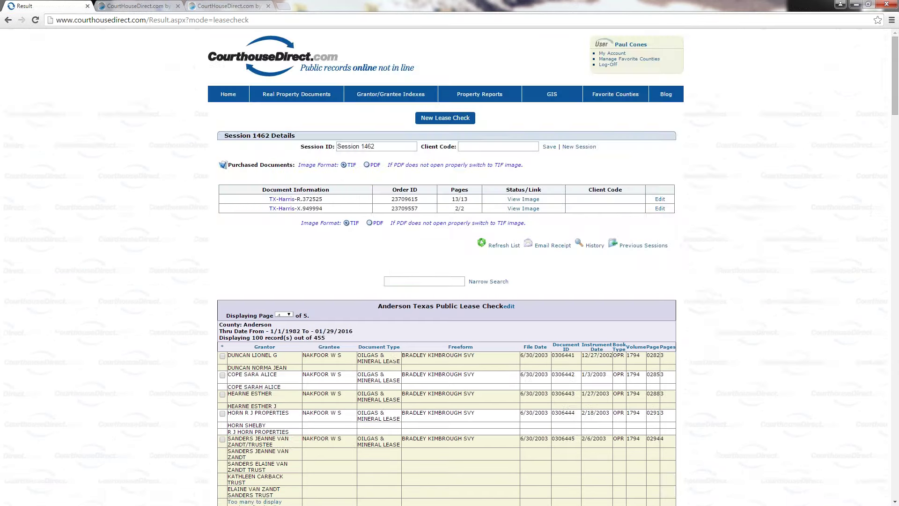
Step: Start a new Anderson lease check, search by the first four letters of the copied grantee's surname as party, and review the records
click(422, 121)
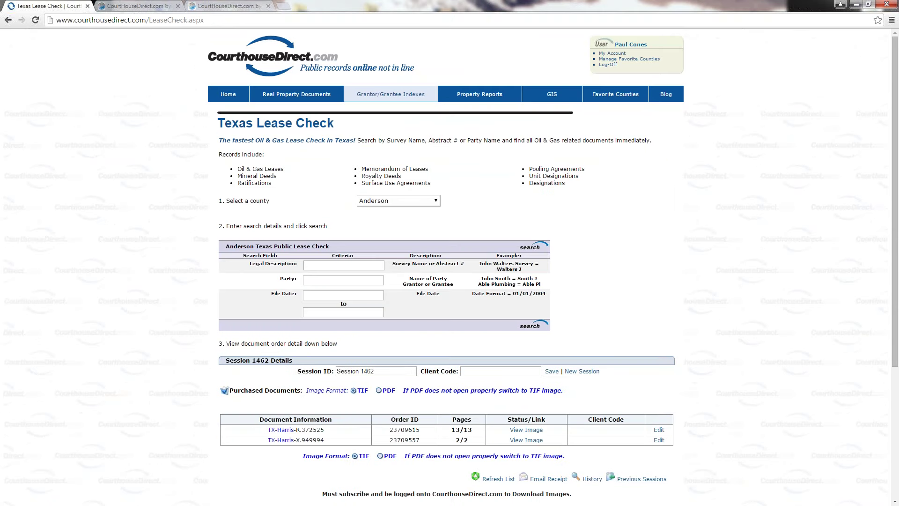
right_click(313, 280)
click(330, 335)
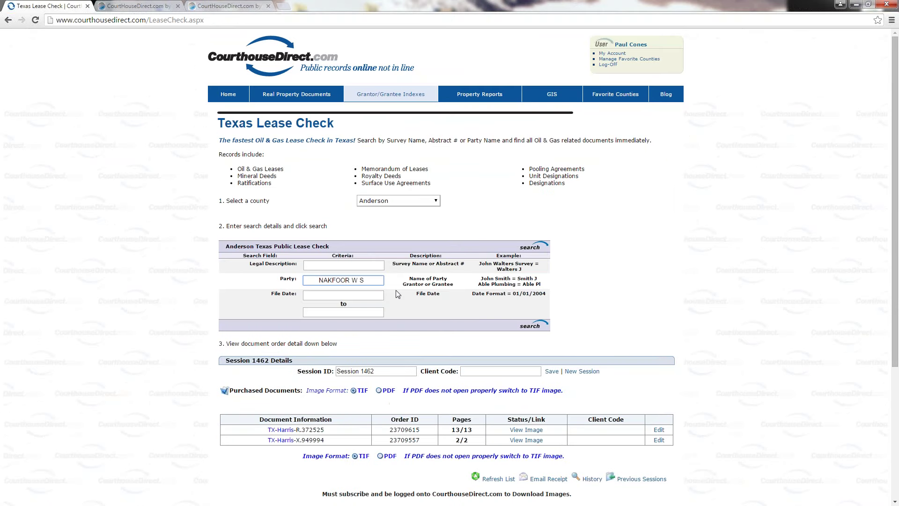
drag(367, 280, 283, 278)
drag(370, 281, 271, 281)
text(nakf)
click(530, 247)
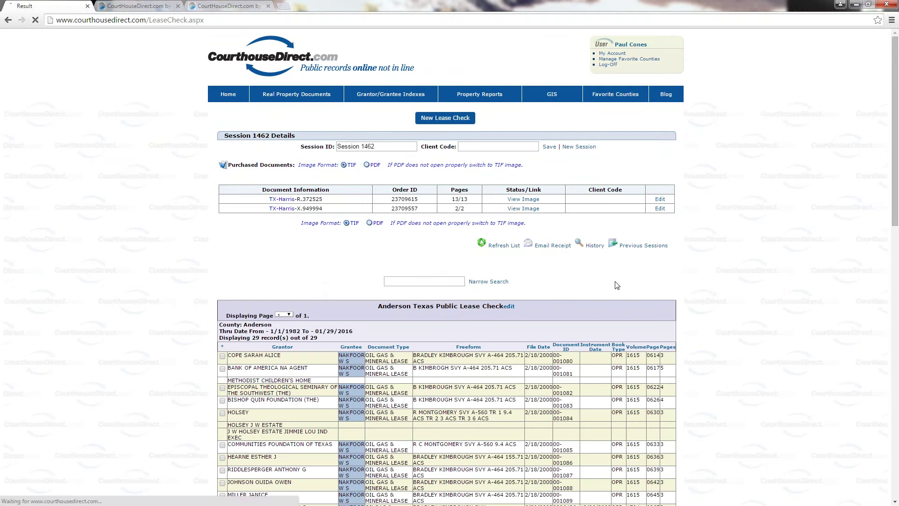
scroll(614, 283, down, 3)
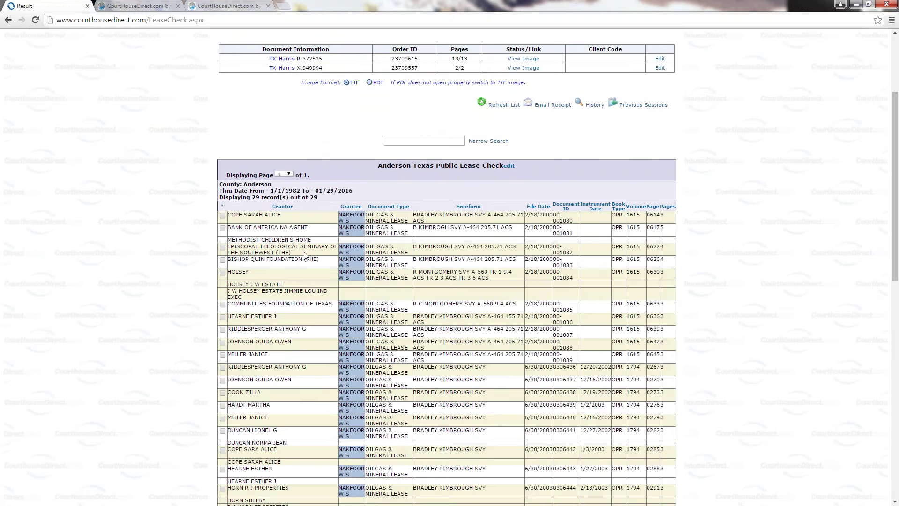
scroll(304, 252, down, 6)
scroll(462, 316, down, 1)
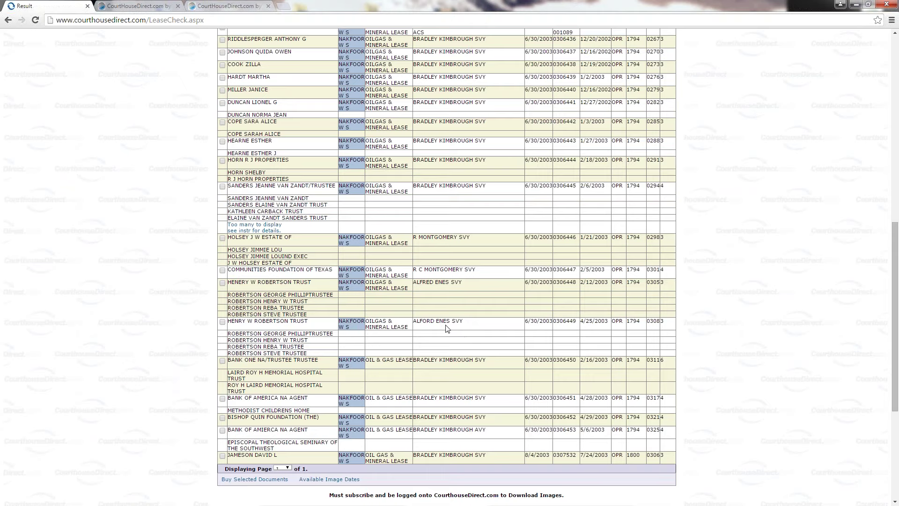
Step: Return to the search form, add the legal description "ene" to the party criterion, and run the search again
click(8, 20)
click(355, 265)
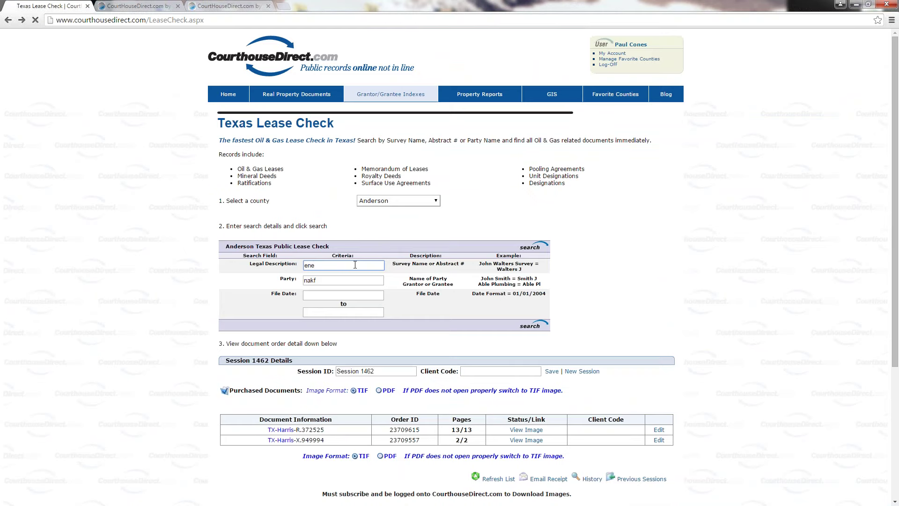
click(529, 247)
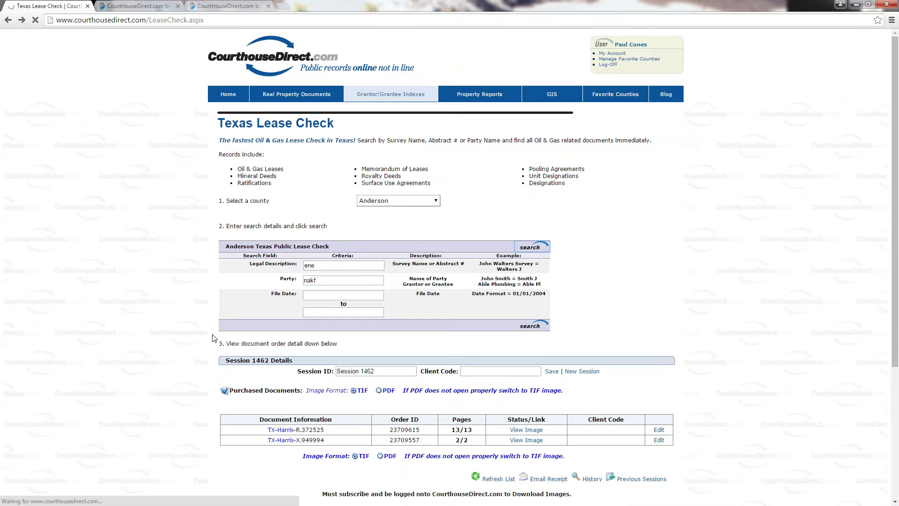
scroll(714, 259, down, 3)
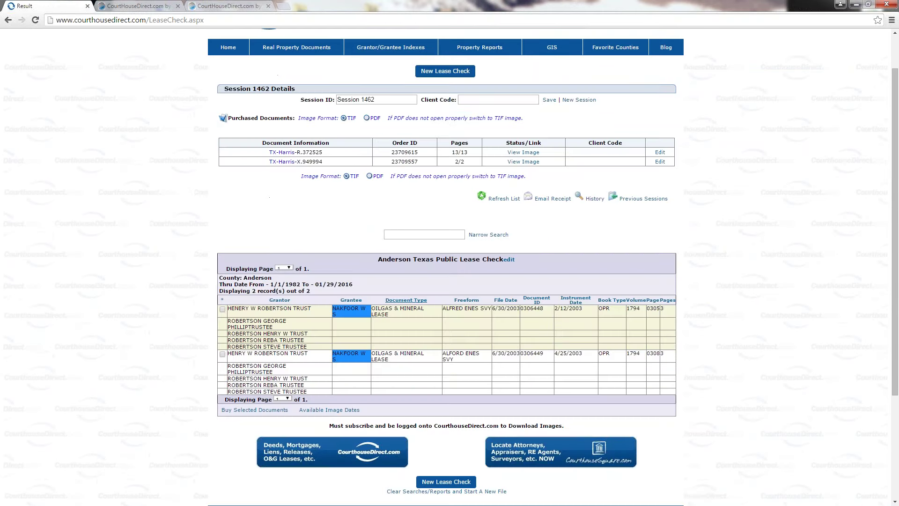
Step: Go back to the CourthouseDirect home page and open the Lease Alert page in the Texas services
scroll(715, 260, up, 3)
click(229, 94)
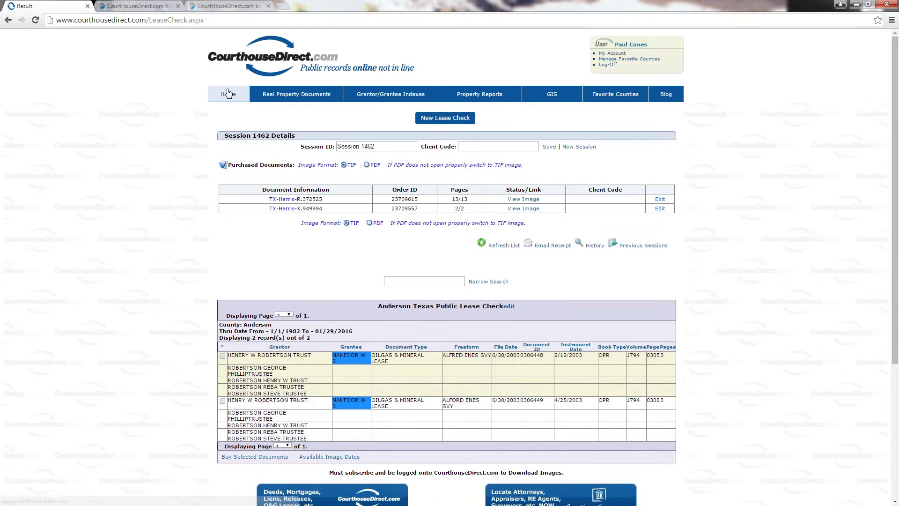
scroll(158, 307, down, 1)
scroll(158, 307, down, 1)
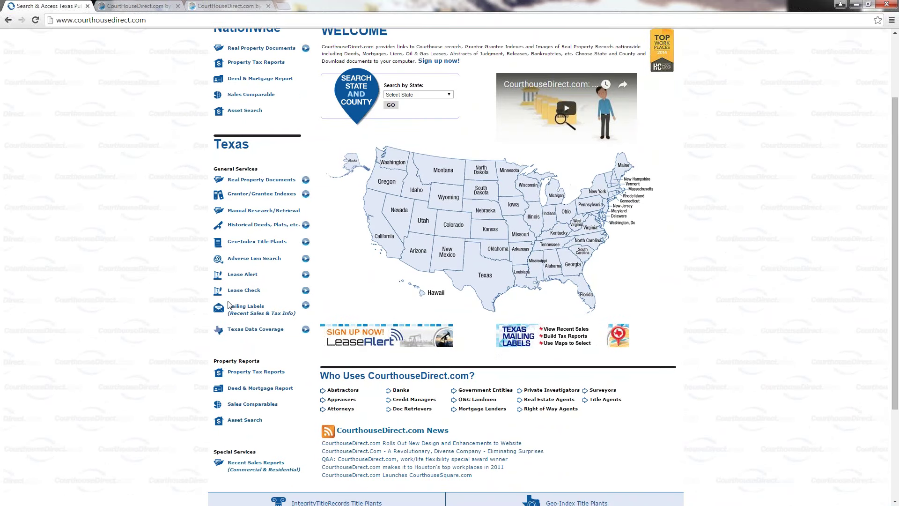
click(243, 275)
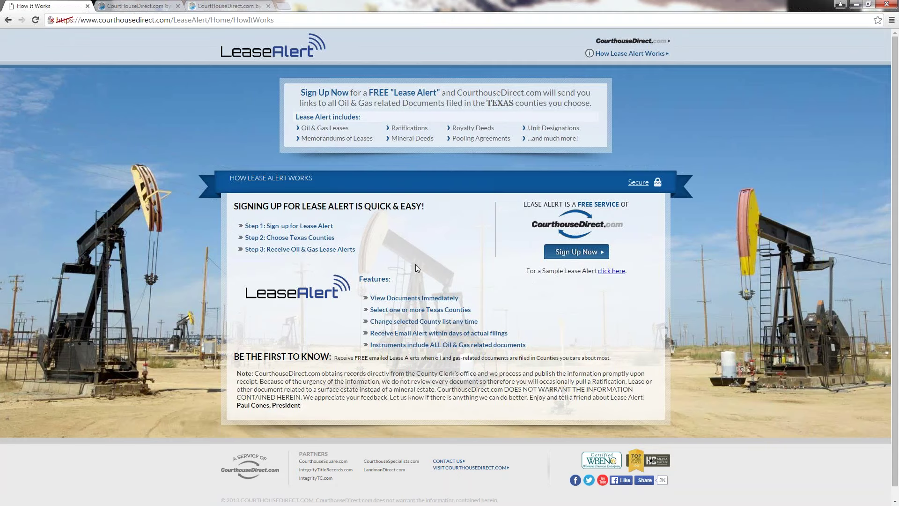
Step: Switch to the 2/25/2016 Lease Alert email in Outlook and review its list of counties with new documents
drag(898, 23, 339, 24)
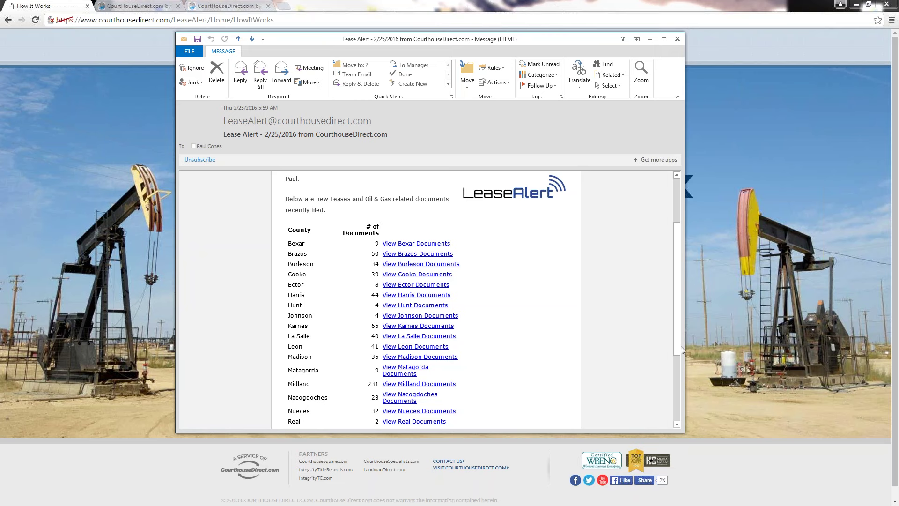
scroll(676, 347, down, 2)
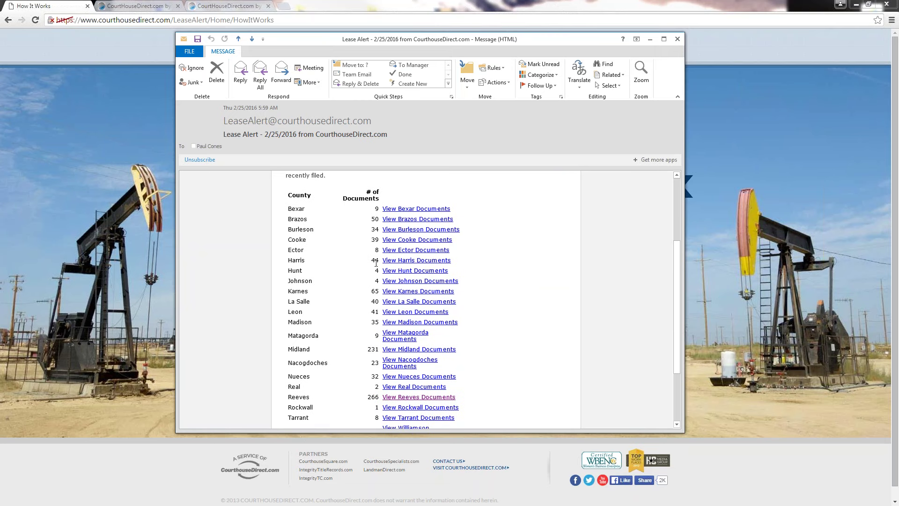
scroll(501, 353, down, 3)
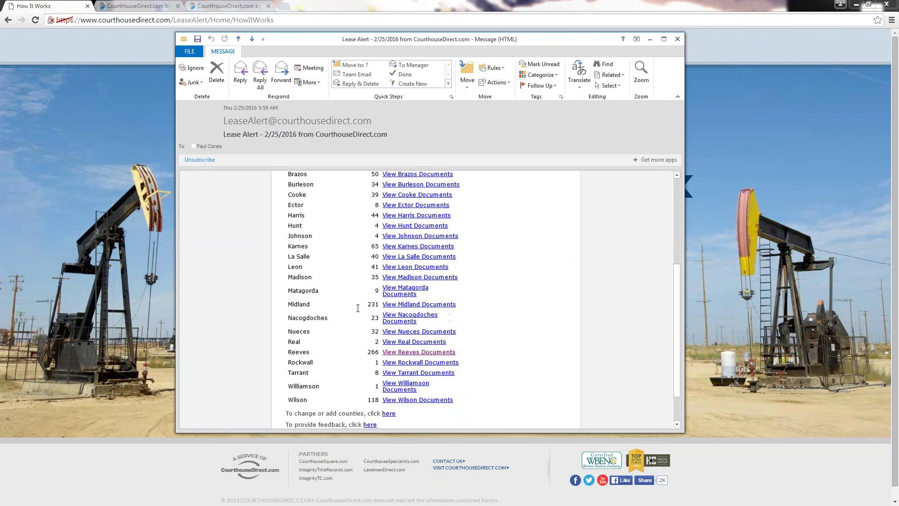
Step: Open the Midland County documents from the Lease Alert email in a maximized browser window and look through the records
click(397, 304)
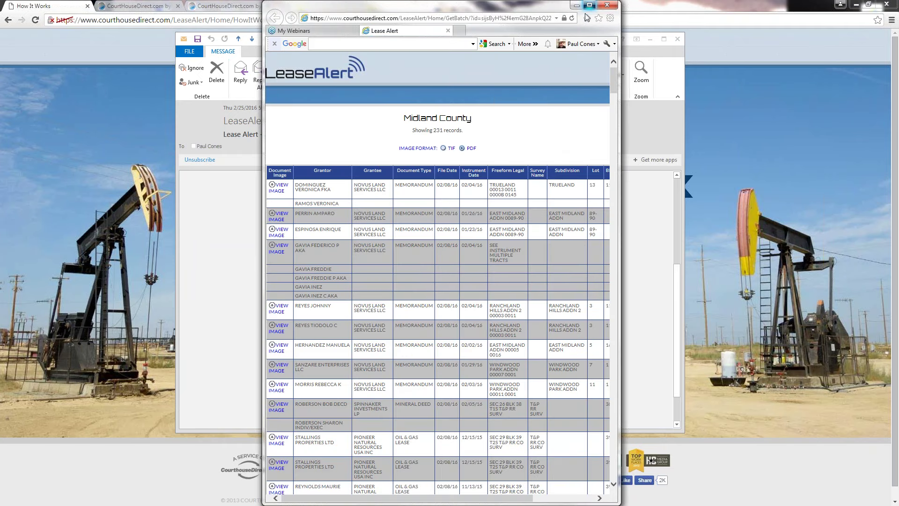
click(589, 6)
scroll(356, 310, down, 10)
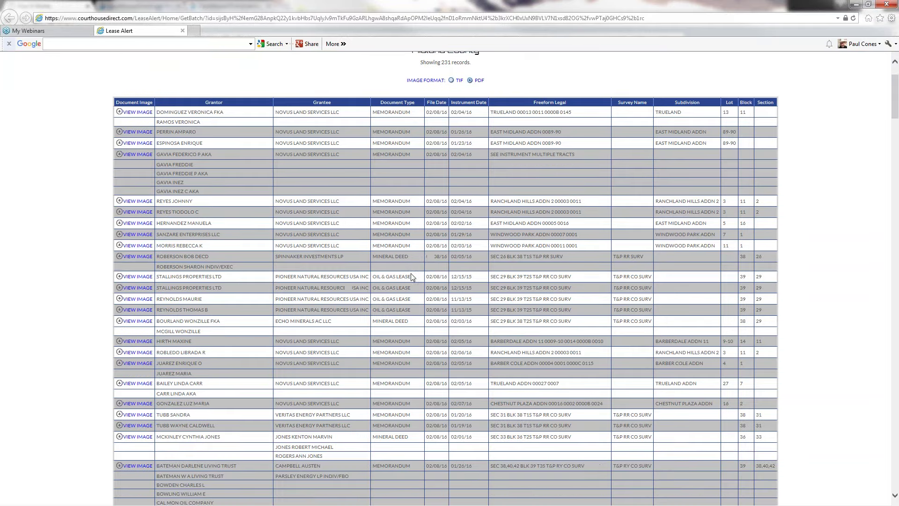
scroll(355, 311, down, 10)
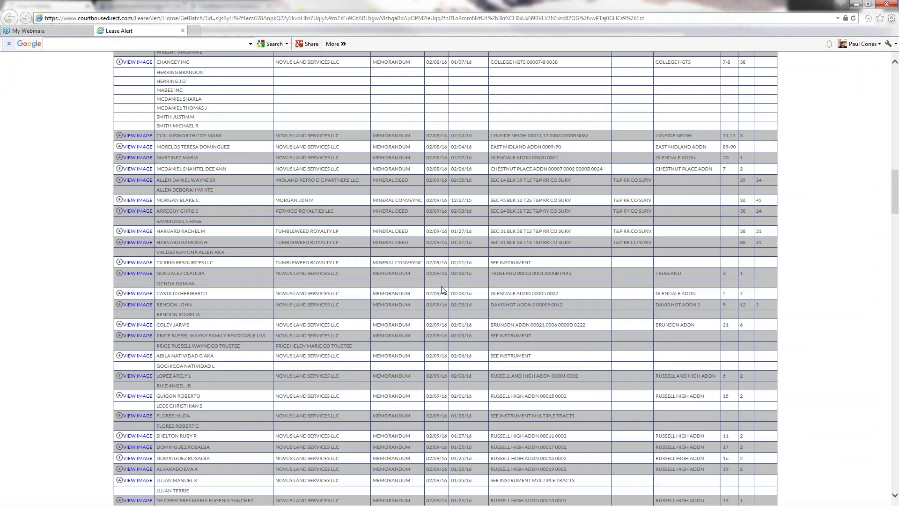
Step: Find the first Moody Addn 00007 0006 memorandum in the Midland County list, view its image through page 2, and close the PDF
scroll(441, 290, down, 15)
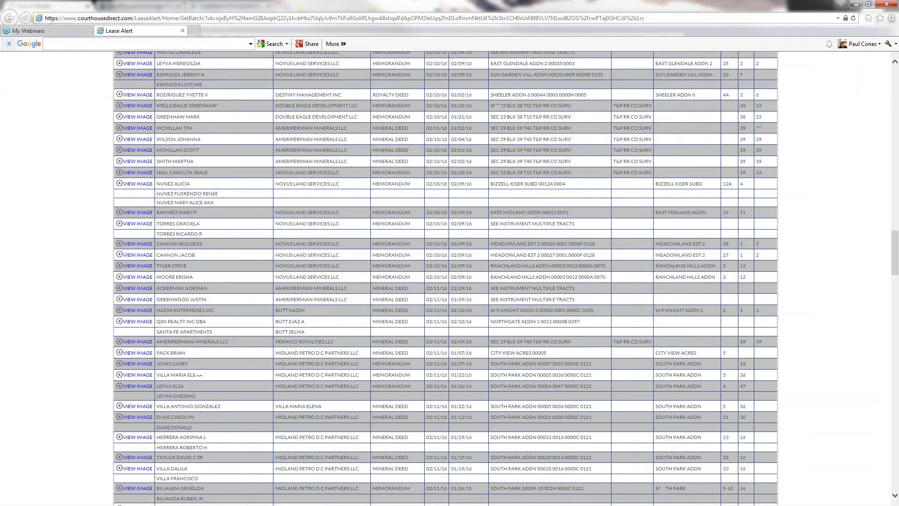
scroll(161, 331, down, 15)
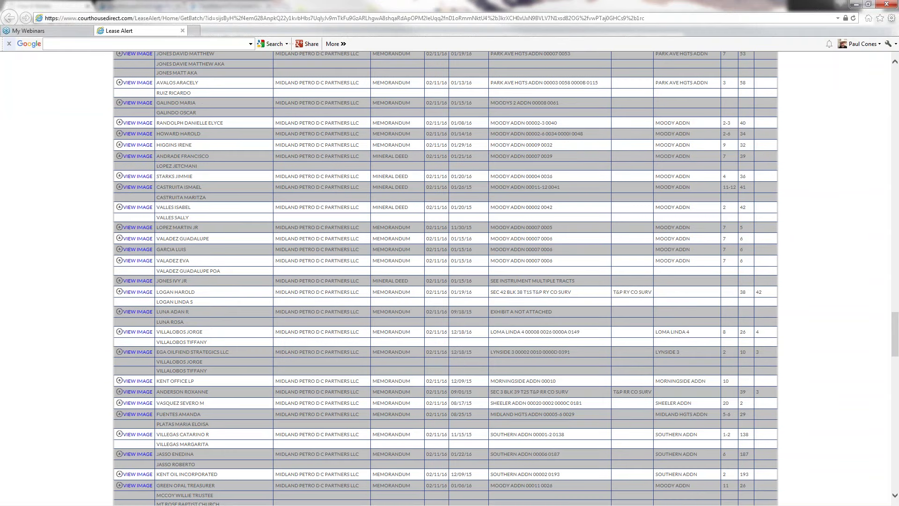
click(139, 238)
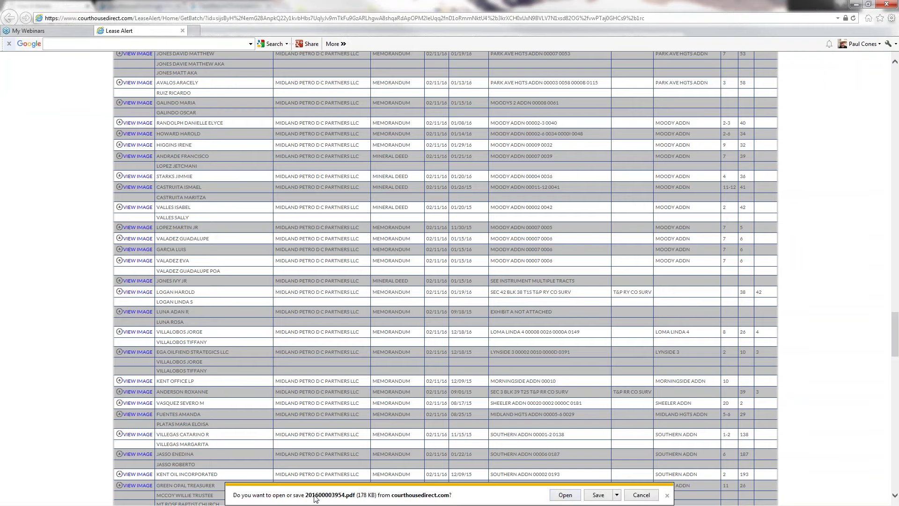
click(565, 495)
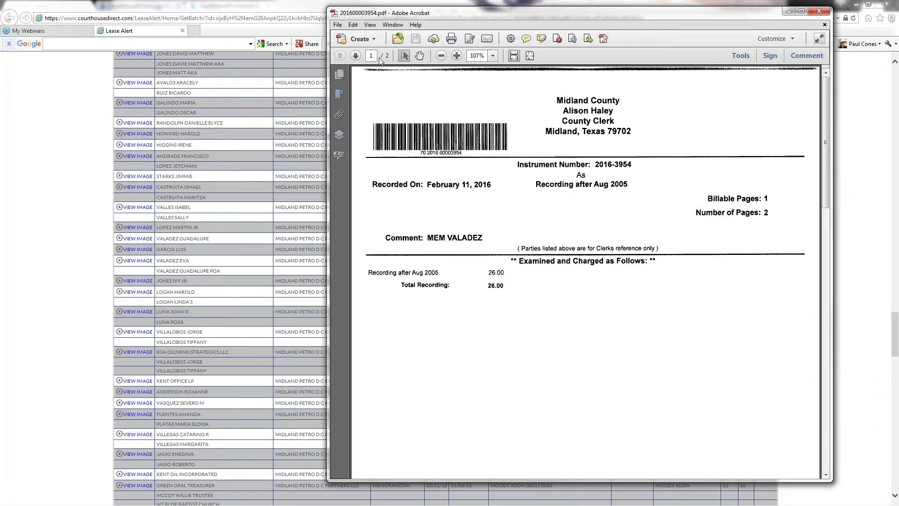
click(355, 56)
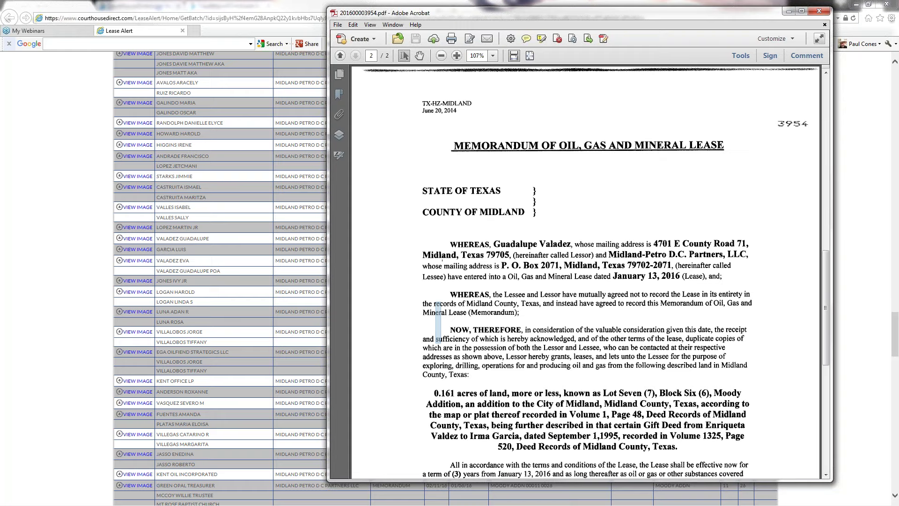
click(819, 10)
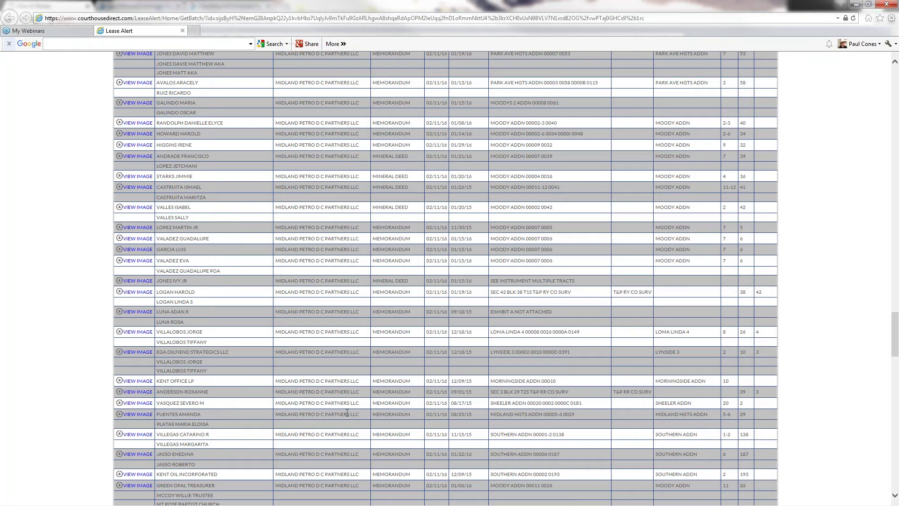
click(140, 188)
click(577, 495)
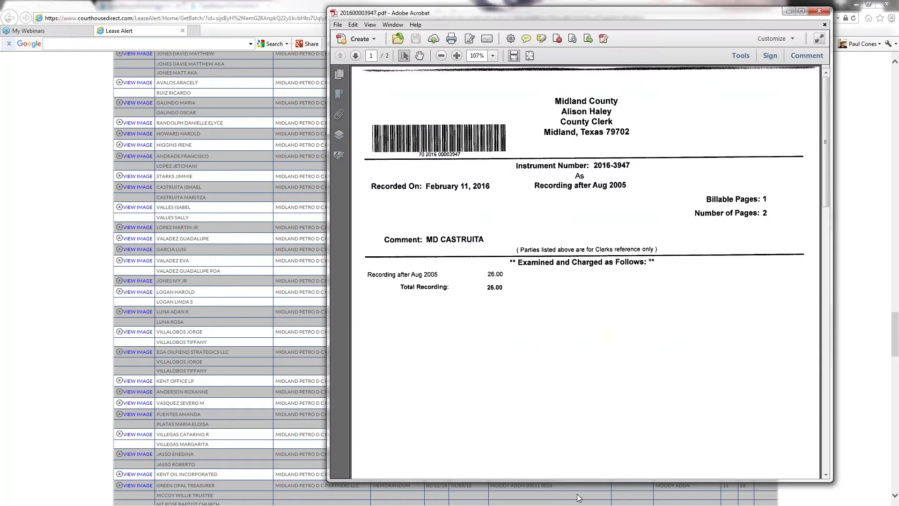
click(356, 56)
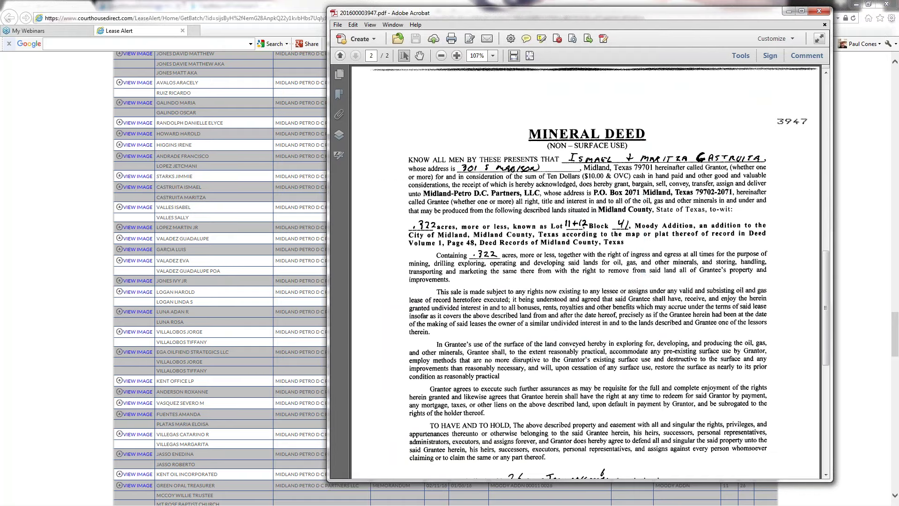
click(819, 11)
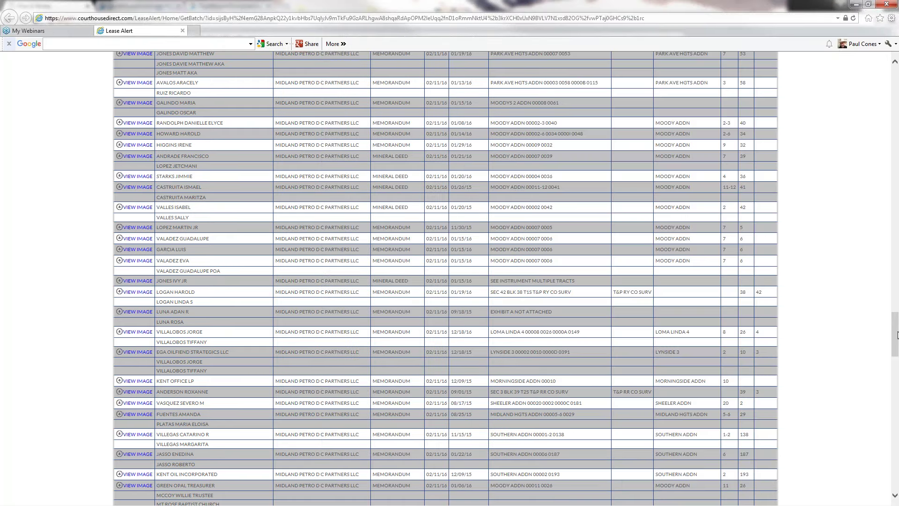
Step: Return to the Lease Alert email, open the Madison County documents, and look through the records down to the page's end
drag(895, 335, 895, 210)
scroll(258, 62, up, 10)
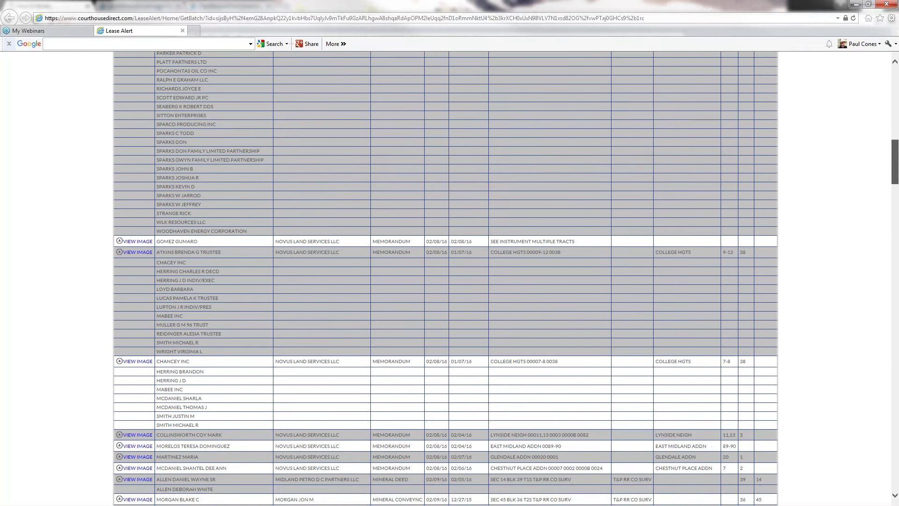
click(858, 6)
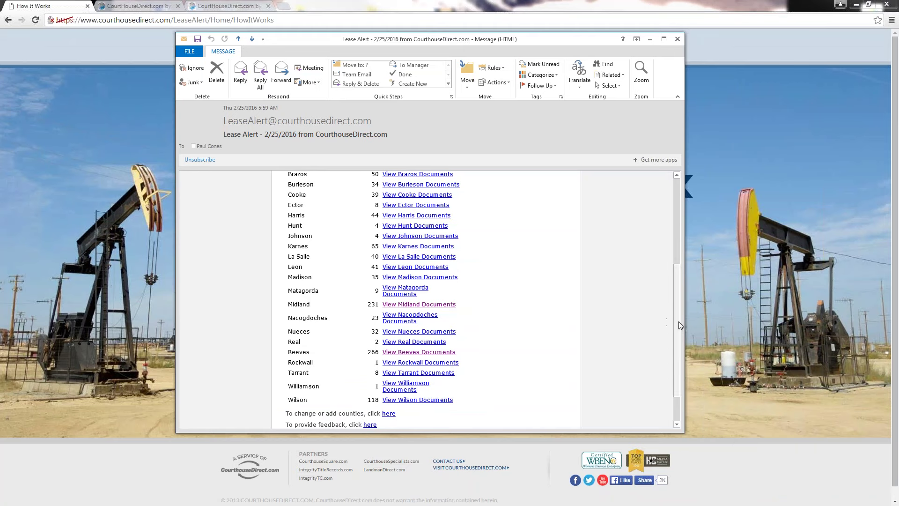
drag(679, 321, 692, 277)
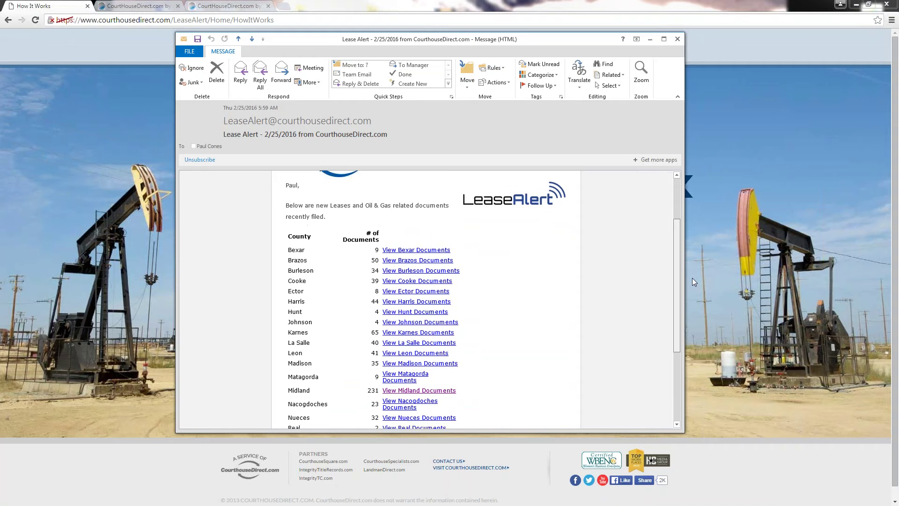
click(419, 362)
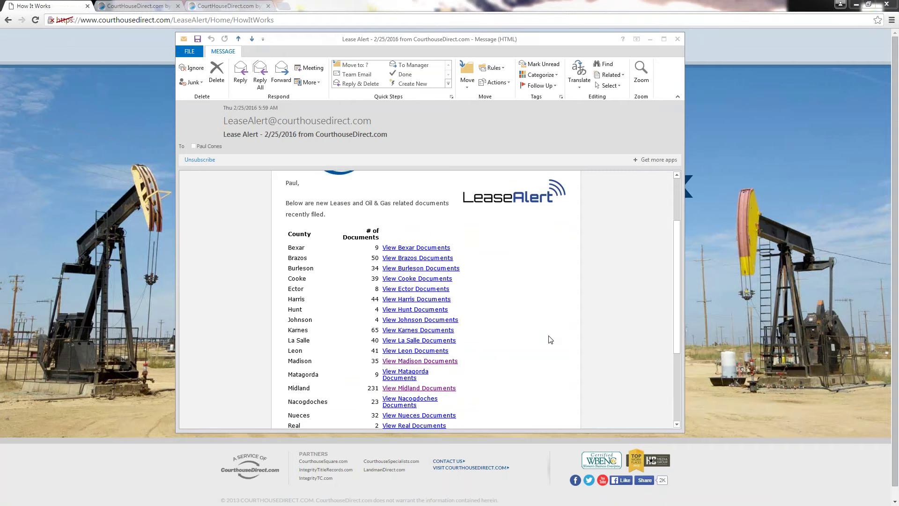
scroll(712, 337, down, 2)
scroll(711, 337, down, 8)
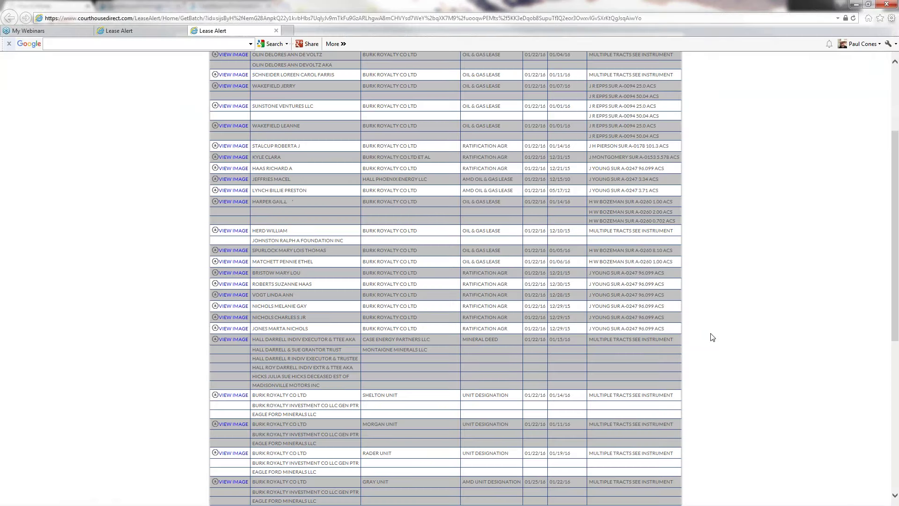
scroll(725, 272, down, 1)
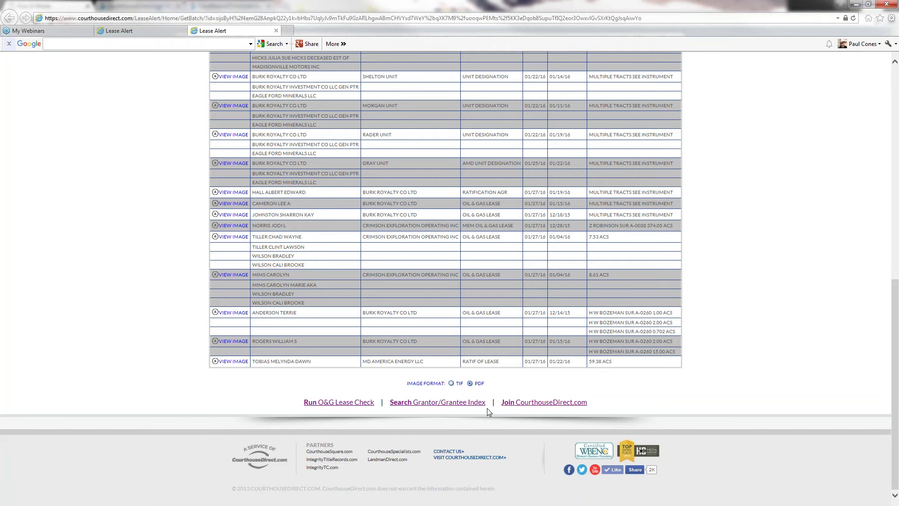
Step: Open the Grantor/Grantee Index search from the Lease Alert page, choose Texas and Anderson County, and review the available search fields
click(433, 405)
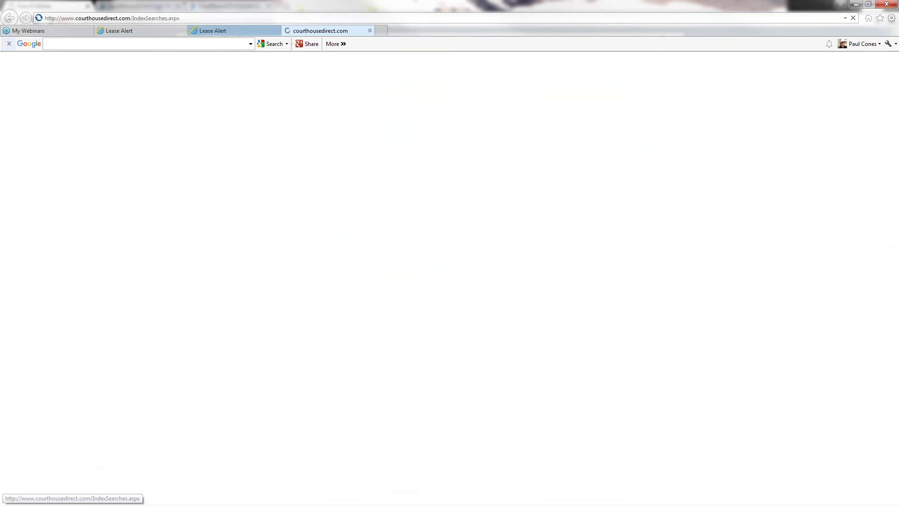
click(508, 245)
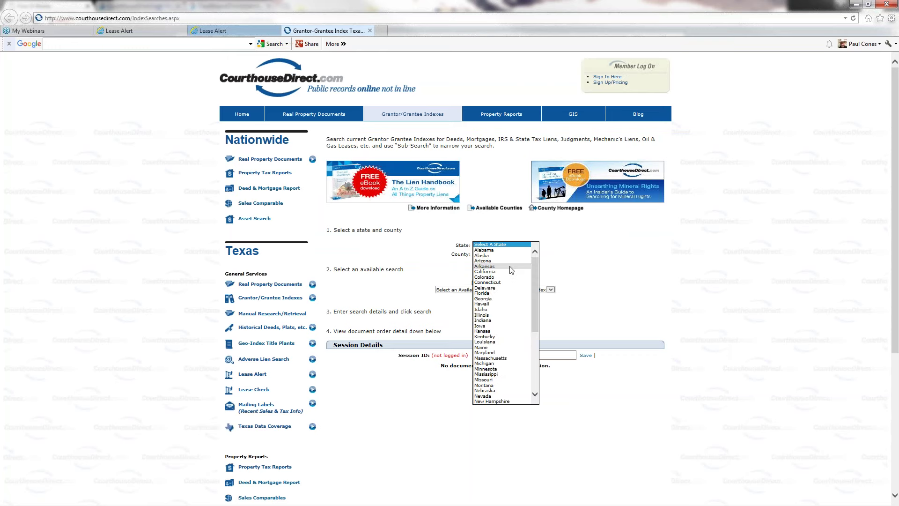
drag(533, 307, 533, 366)
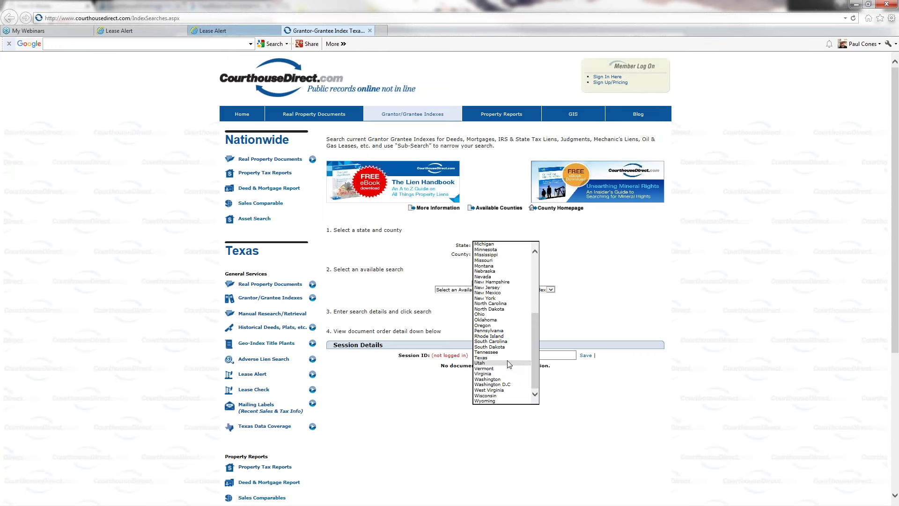
click(506, 357)
click(499, 255)
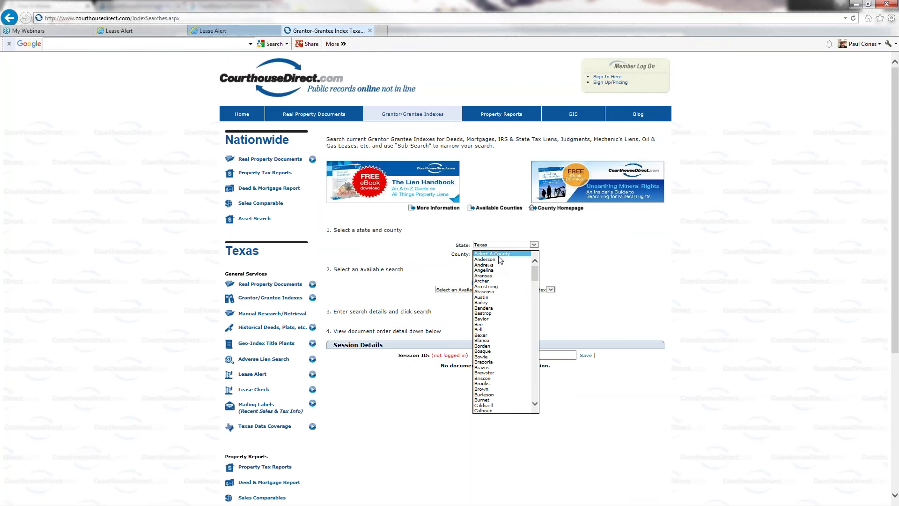
click(485, 260)
scroll(688, 322, down, 3)
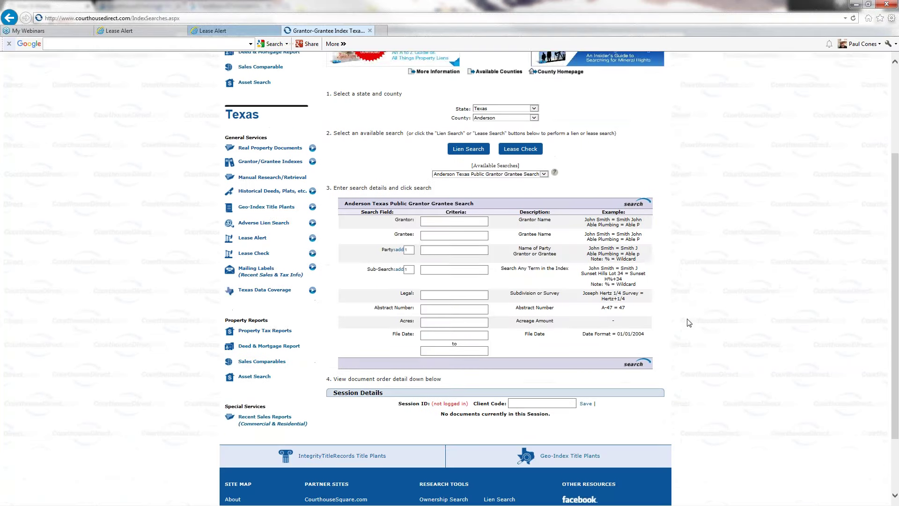
scroll(693, 293, down, 2)
scroll(740, 280, up, 5)
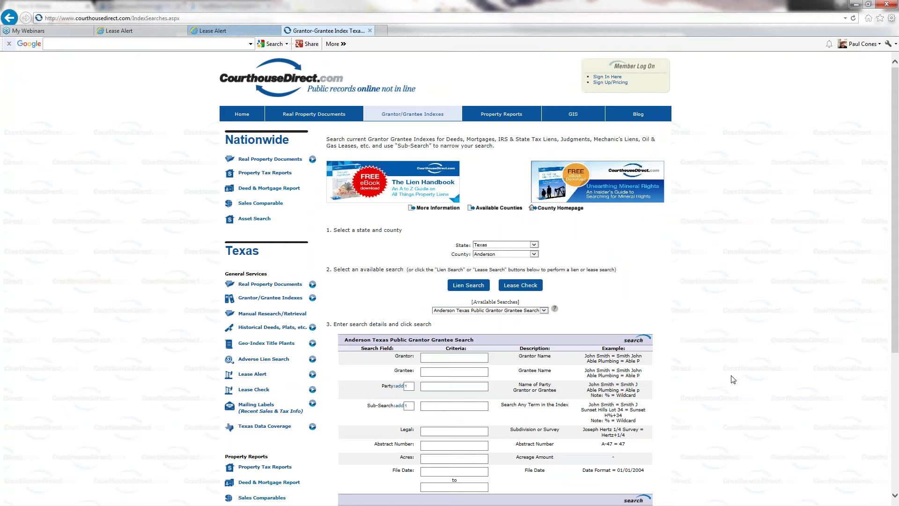
Step: Open the Texas Lease Check for Anderson County, search by a party's surname, and look through the matching records
click(263, 394)
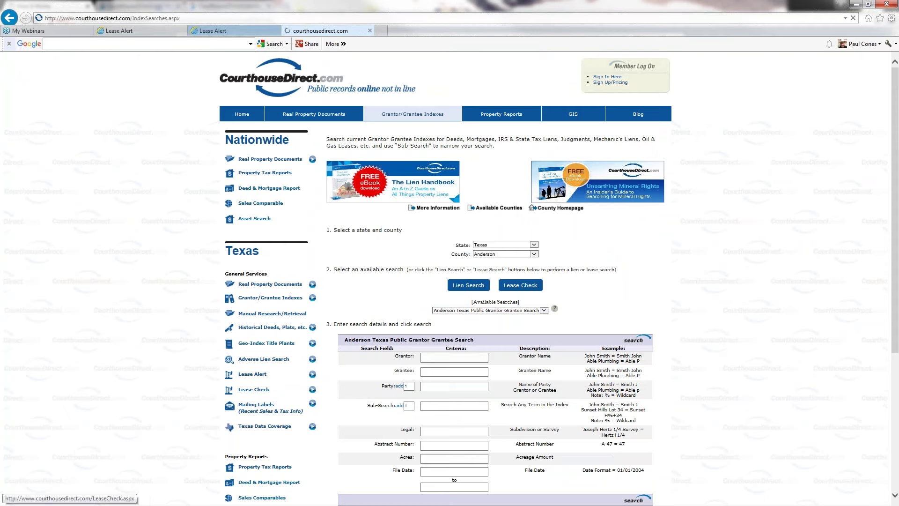
click(335, 276)
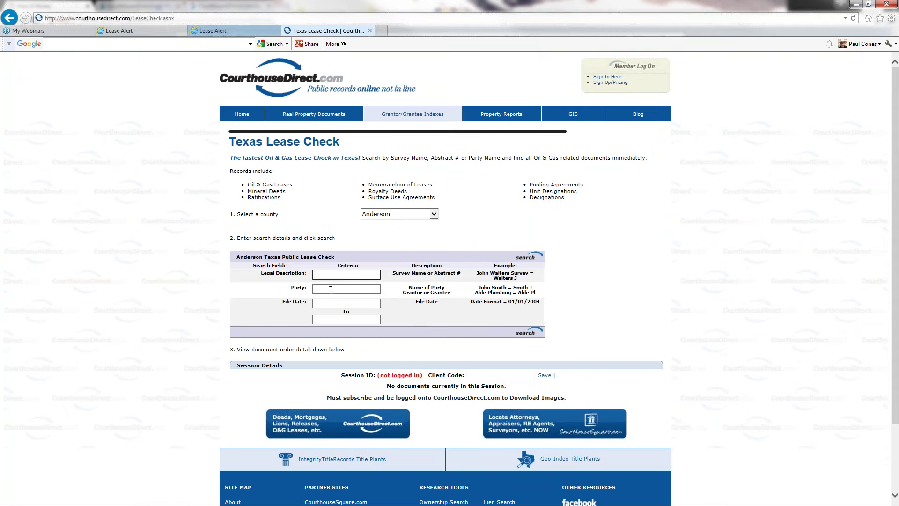
click(334, 289)
text(cooper)
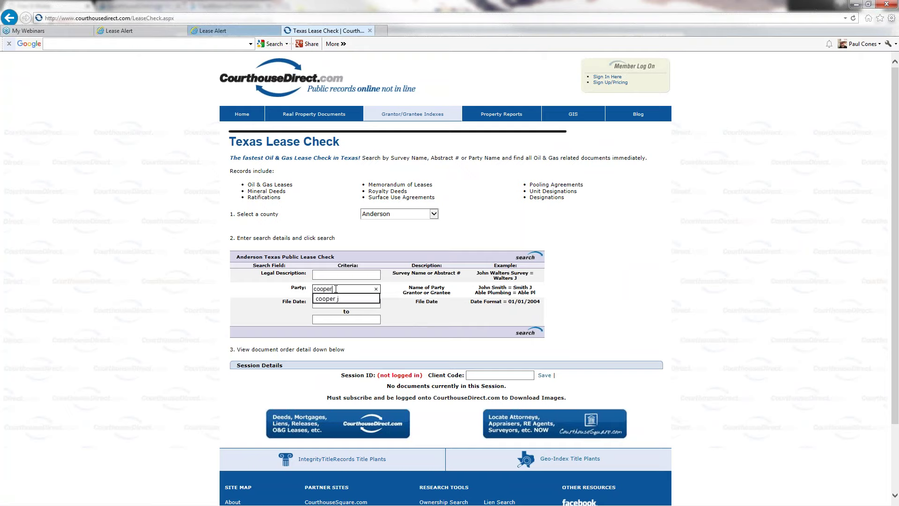
key(Return)
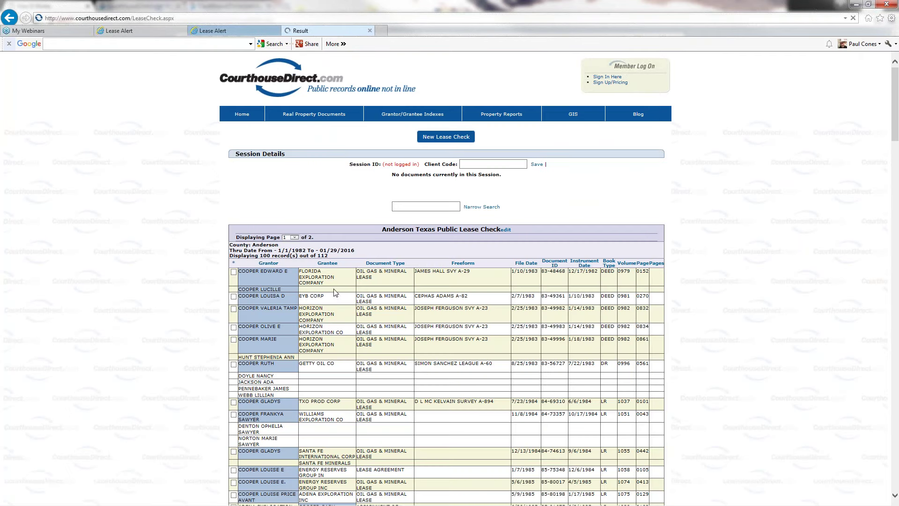
scroll(147, 320, down, 10)
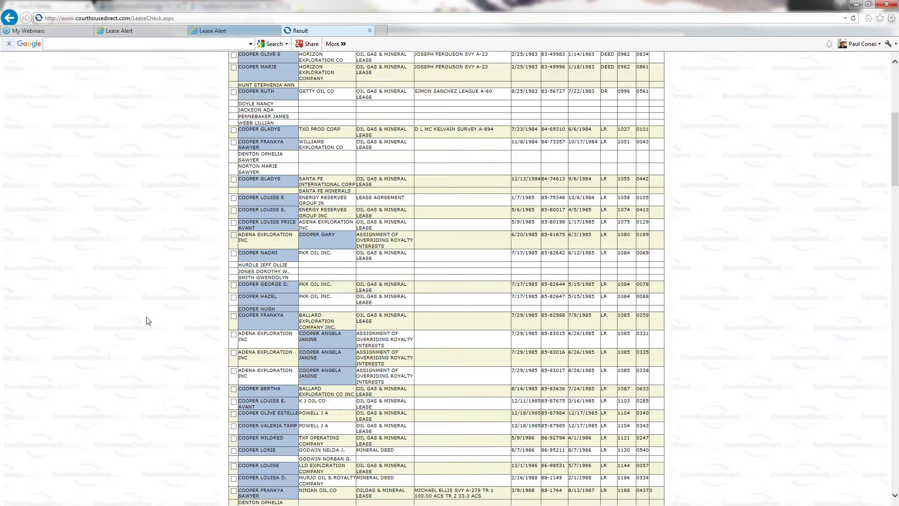
scroll(148, 320, down, 12)
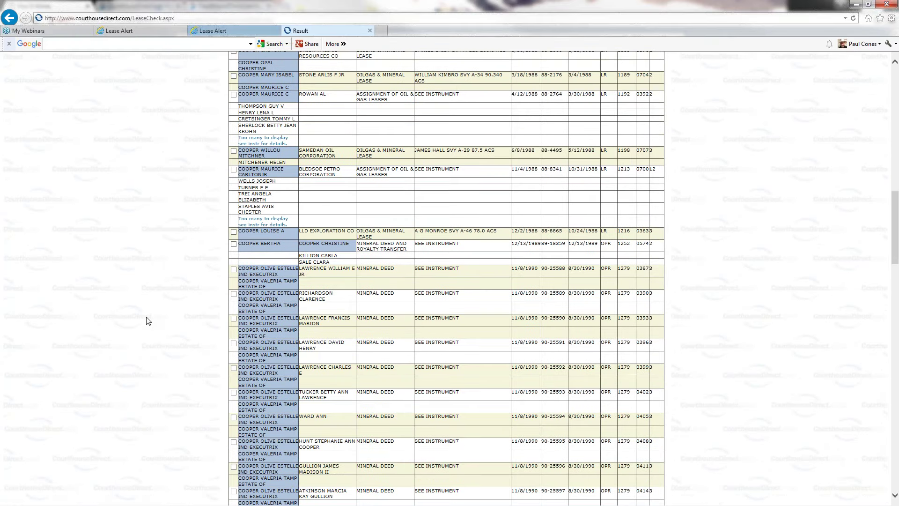